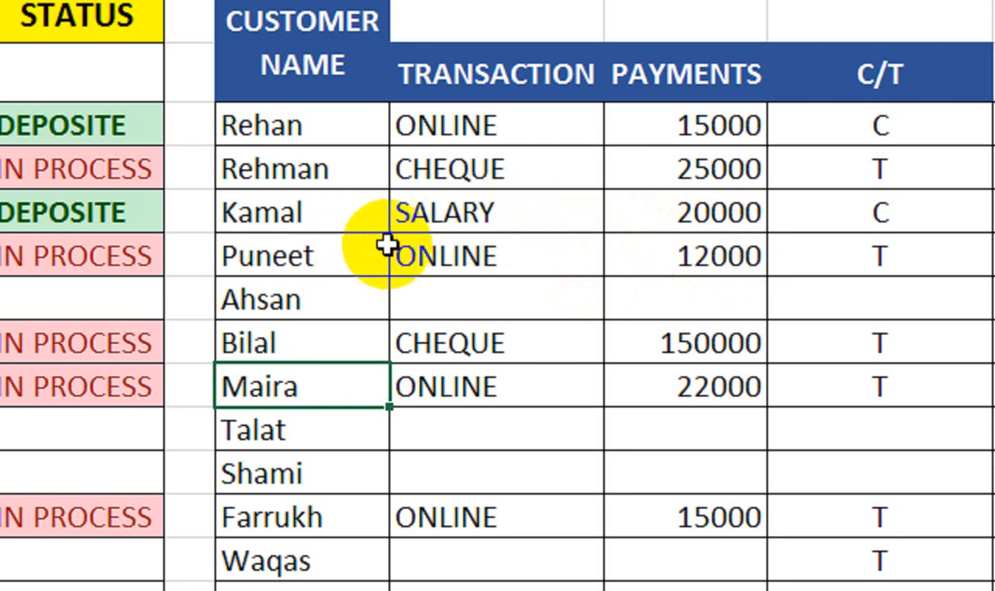
Step: Change the C/T code to C for the customers in rows 6 and 9 (cells I6 and I9)
{"action": "left_click", "coordinate": [824, 250]}
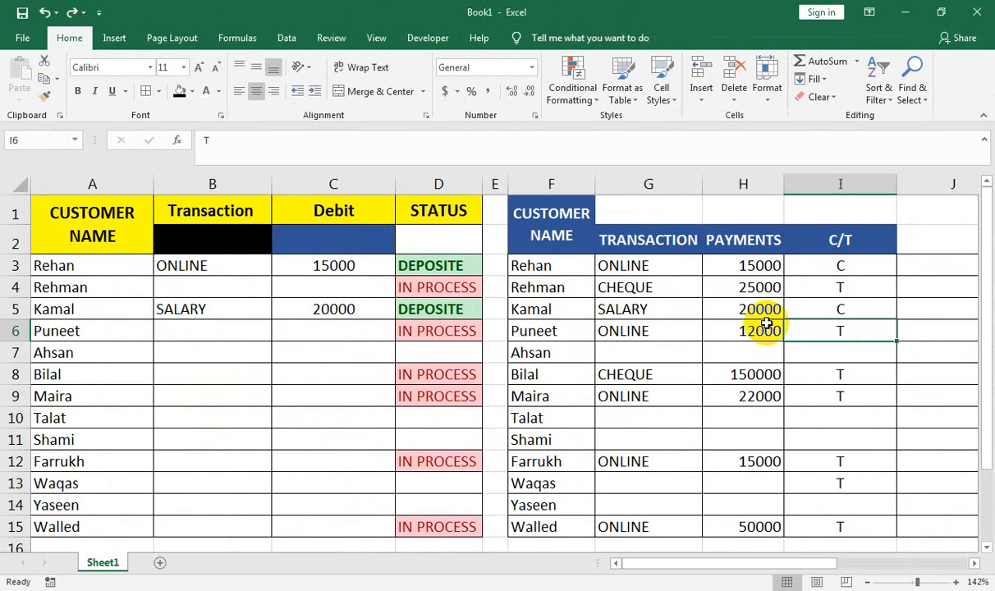
{"action": "type", "text": "C"}
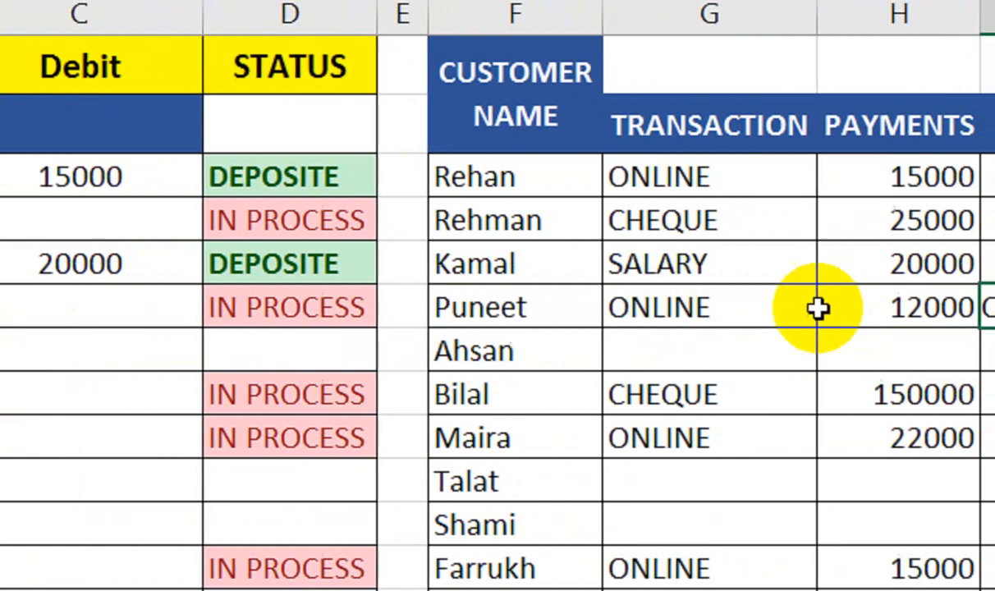
{"action": "key", "text": "Return"}
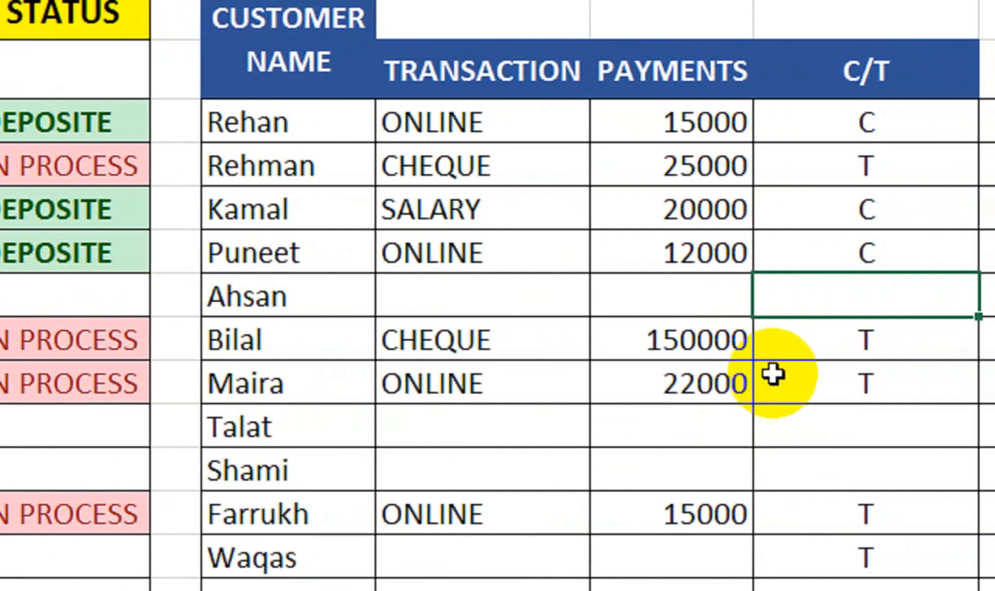
{"action": "left_click", "coordinate": [945, 376]}
{"action": "type", "text": "C"}
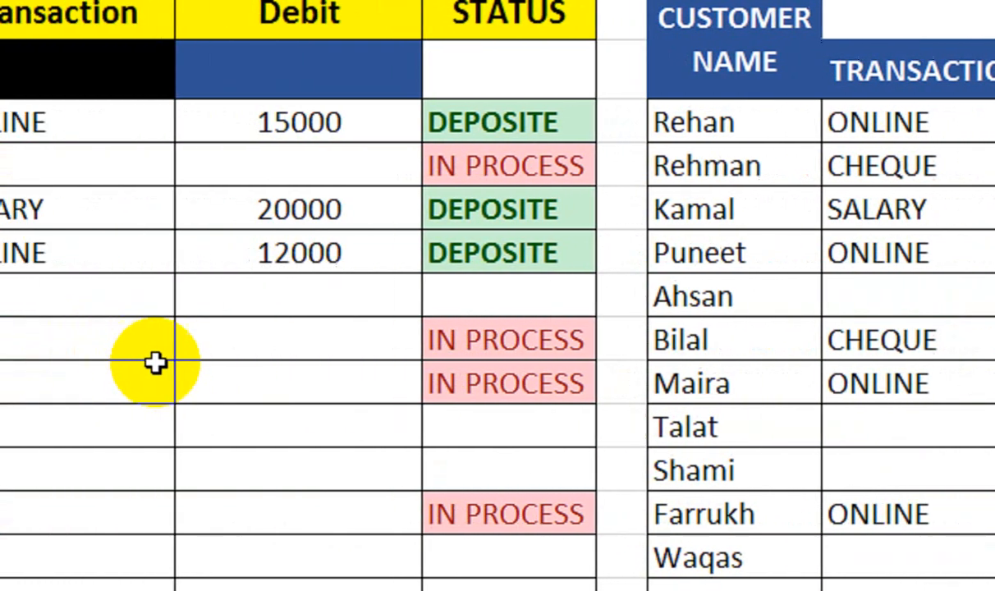
{"action": "left_click", "coordinate": [279, 384]}
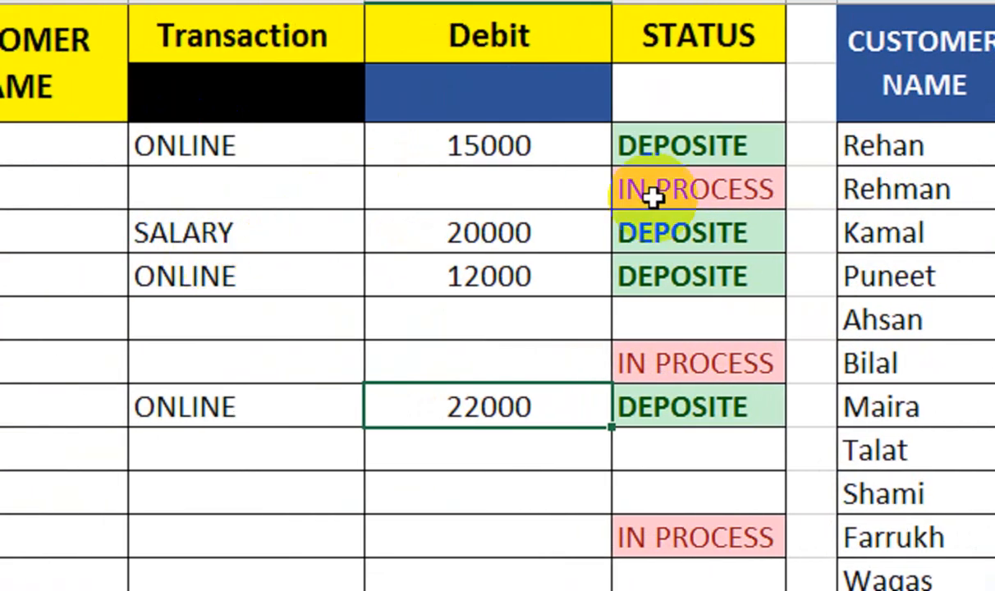
{"action": "left_click", "coordinate": [817, 261]}
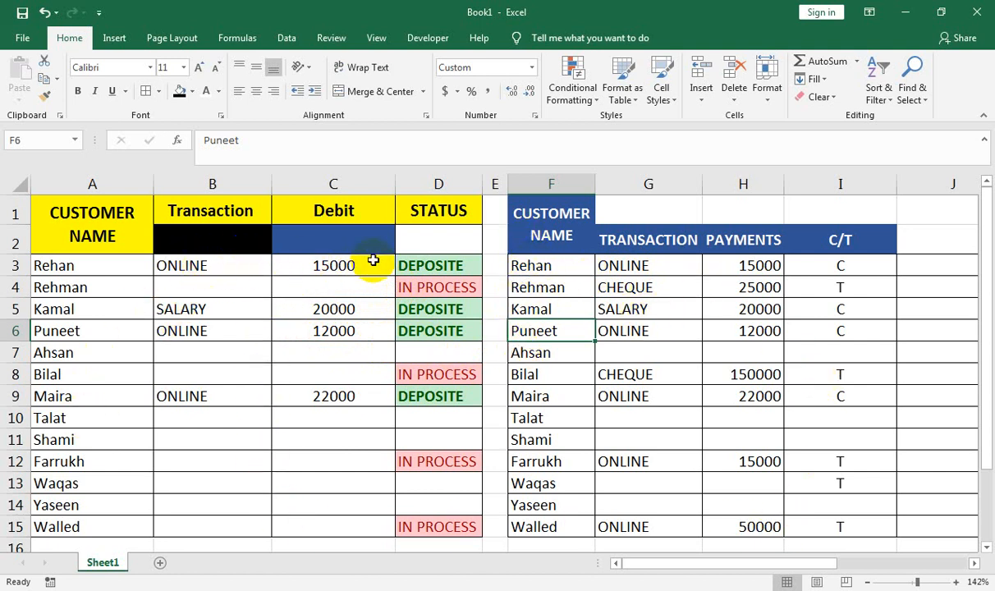
Step: Clear the conditional formatting rules from the entire sheet and delete the STATUS formulas in D3:D15
{"action": "left_click_drag", "start_coordinate": [416, 263], "coordinate": [413, 527]}
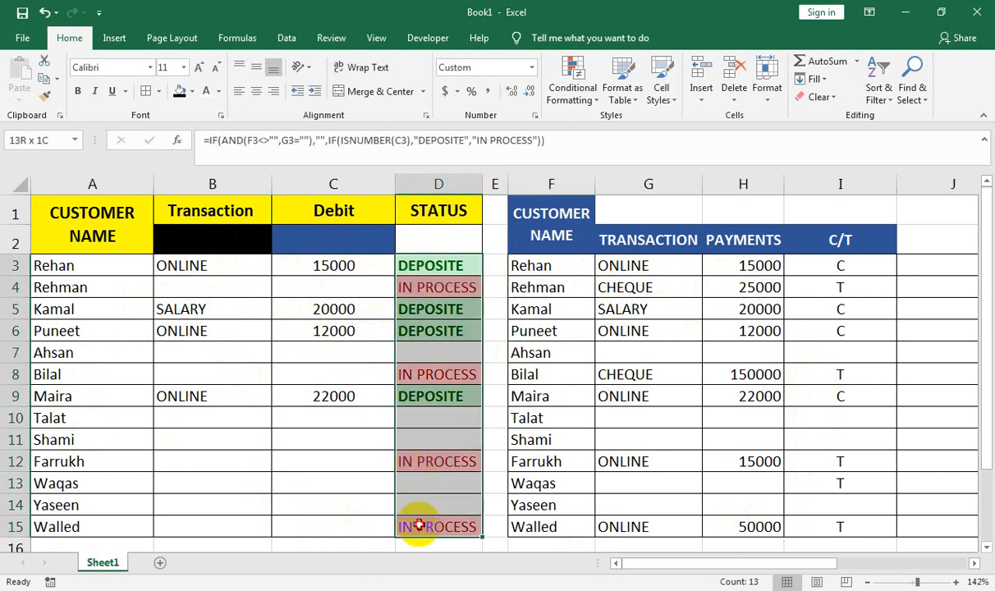
{"action": "left_click", "coordinate": [572, 111]}
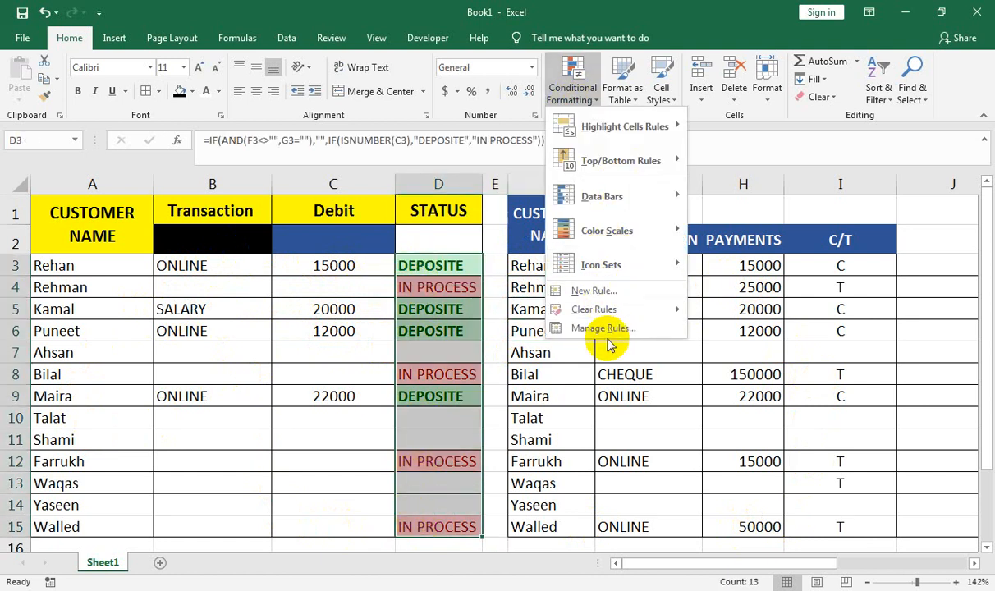
{"action": "mouse_move", "coordinate": [670, 301]}
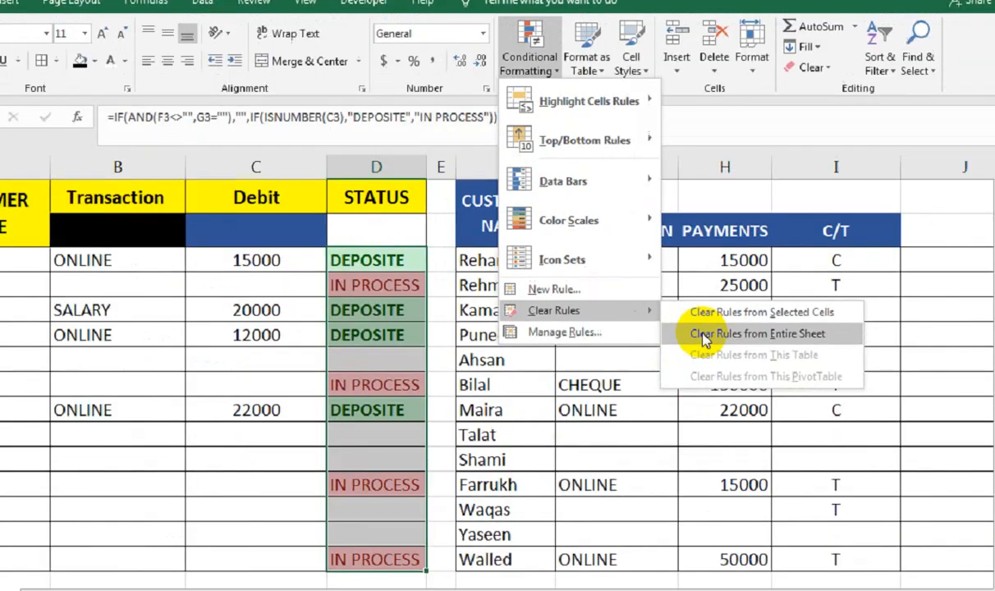
{"action": "left_click", "coordinate": [577, 359]}
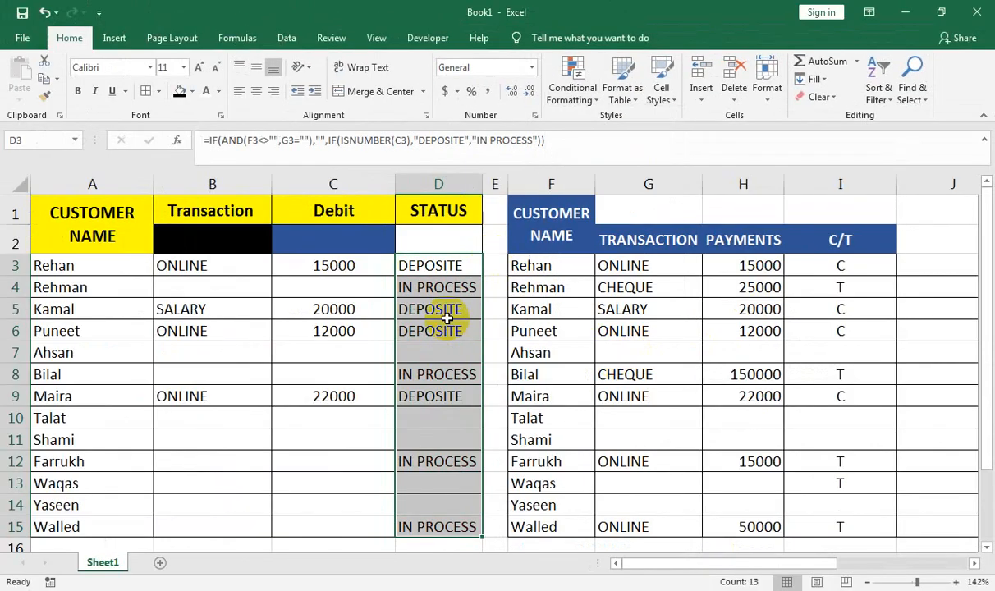
{"action": "key", "text": "Delete"}
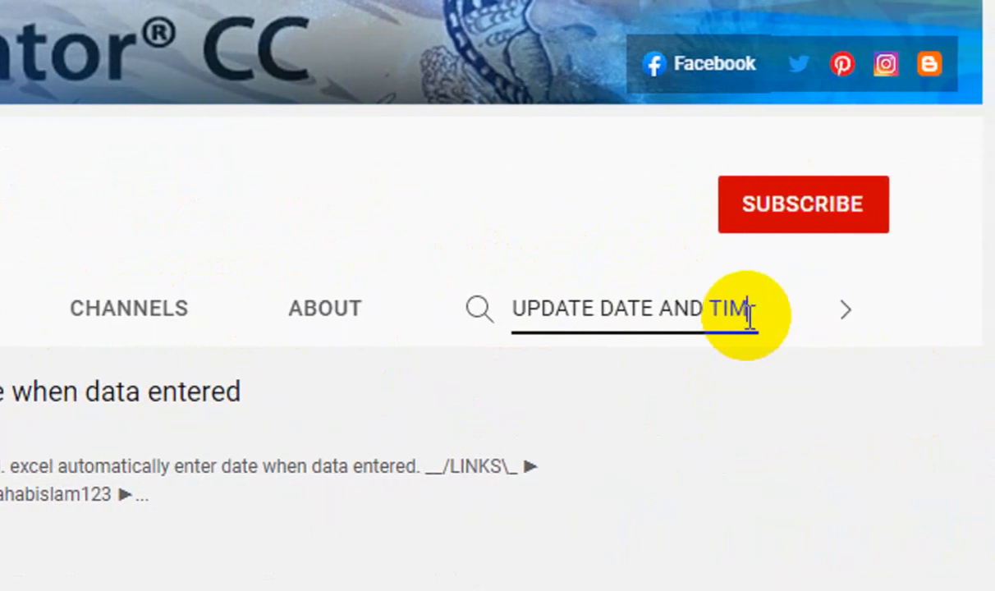
Step: Clear the search text "UPDATE DATE AND TIME" on the YouTube channel page in the browser
{"action": "key", "text": "BackSpace"}
{"action": "key", "text": "BackSpace"}
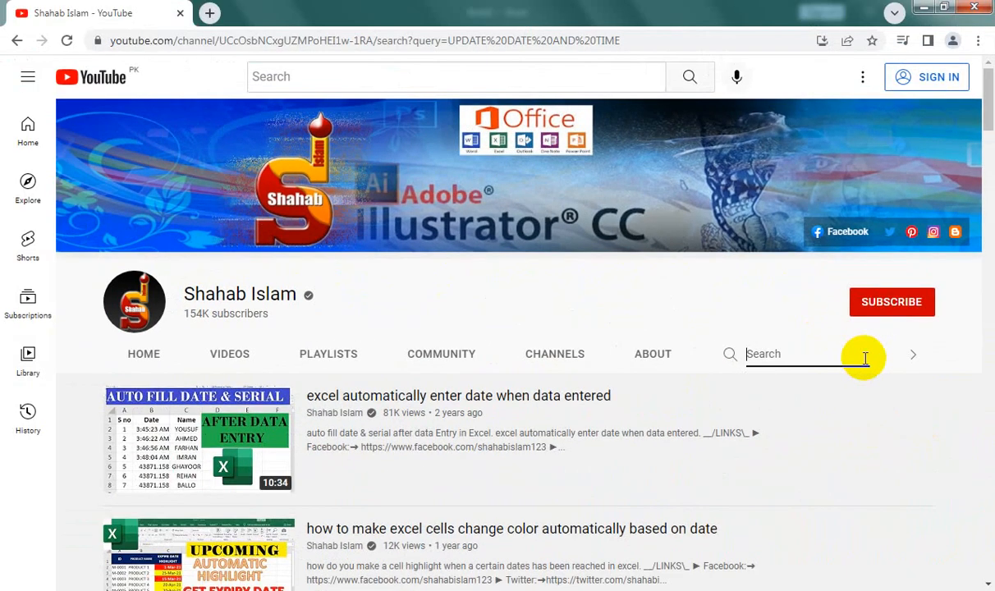
{"action": "left_click", "coordinate": [262, 354]}
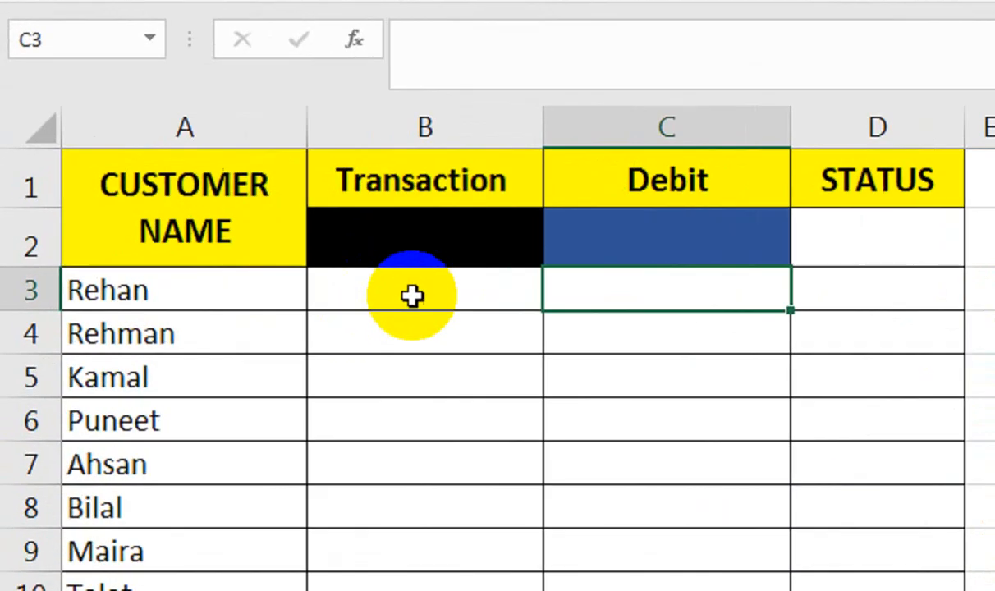
Step: Back in Excel, begin a formula in B3 that returns "" when G3 is empty and otherwise evaluates a nested IF
{"action": "left_click", "coordinate": [209, 269]}
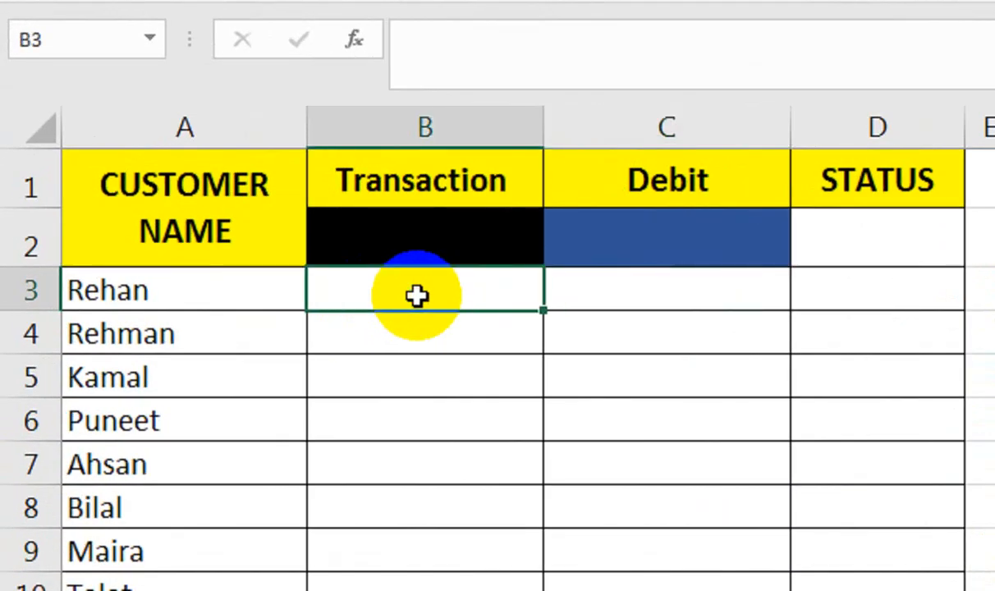
{"action": "type", "text": "=IF("}
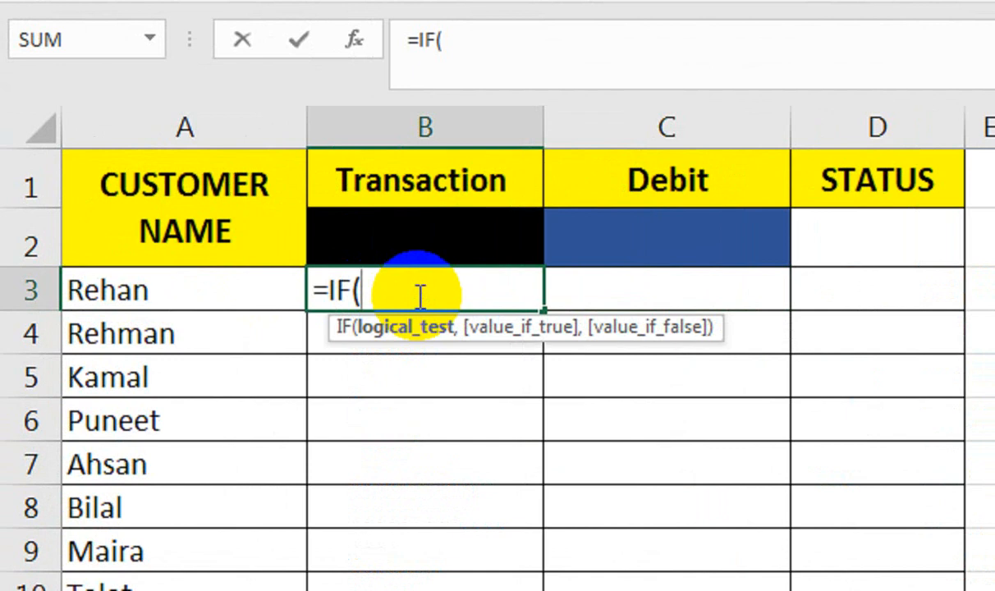
{"action": "left_click", "coordinate": [764, 329]}
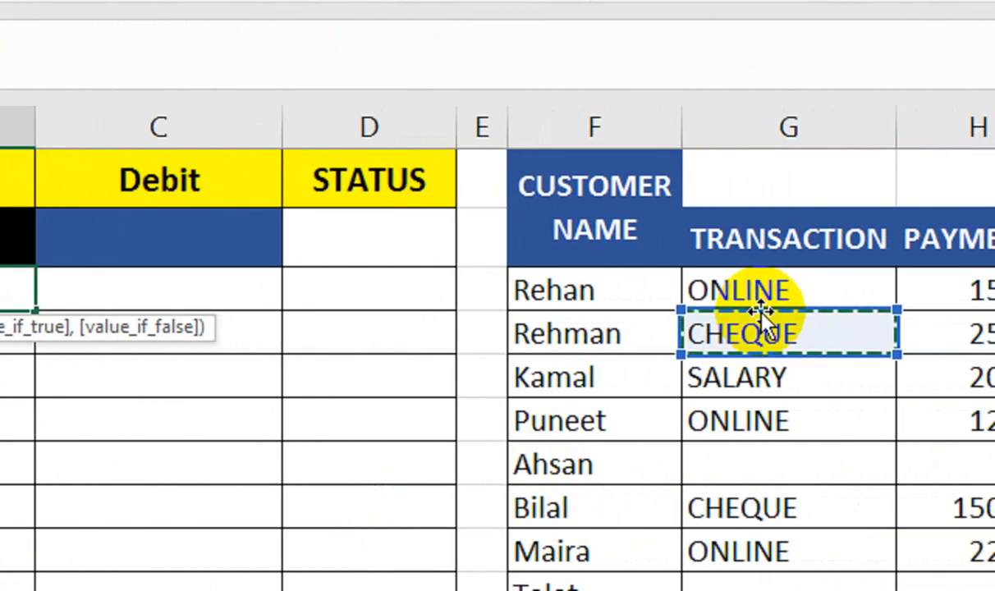
{"action": "left_click", "coordinate": [746, 287]}
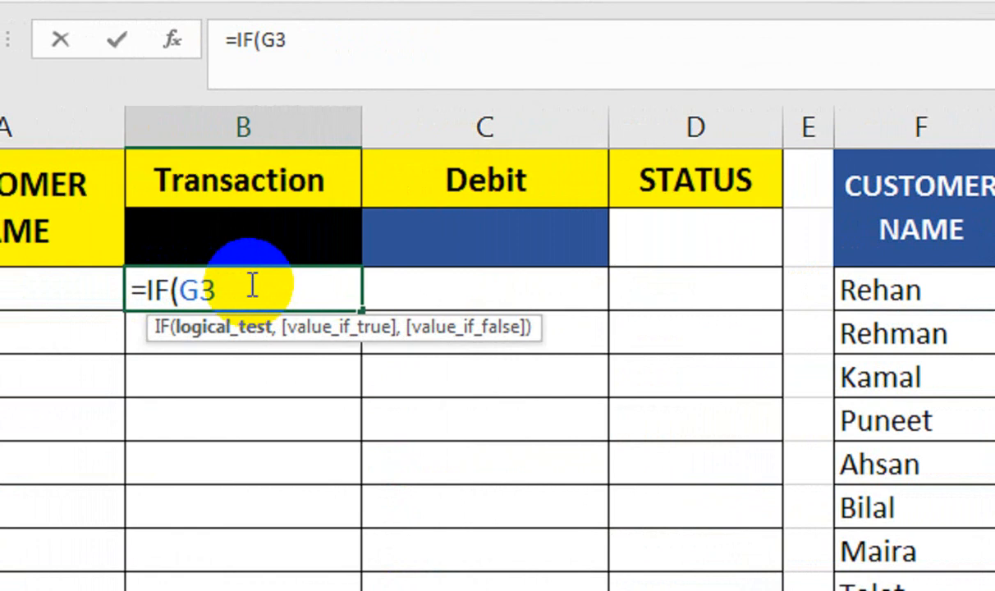
{"action": "type", "text": "=\"\","}
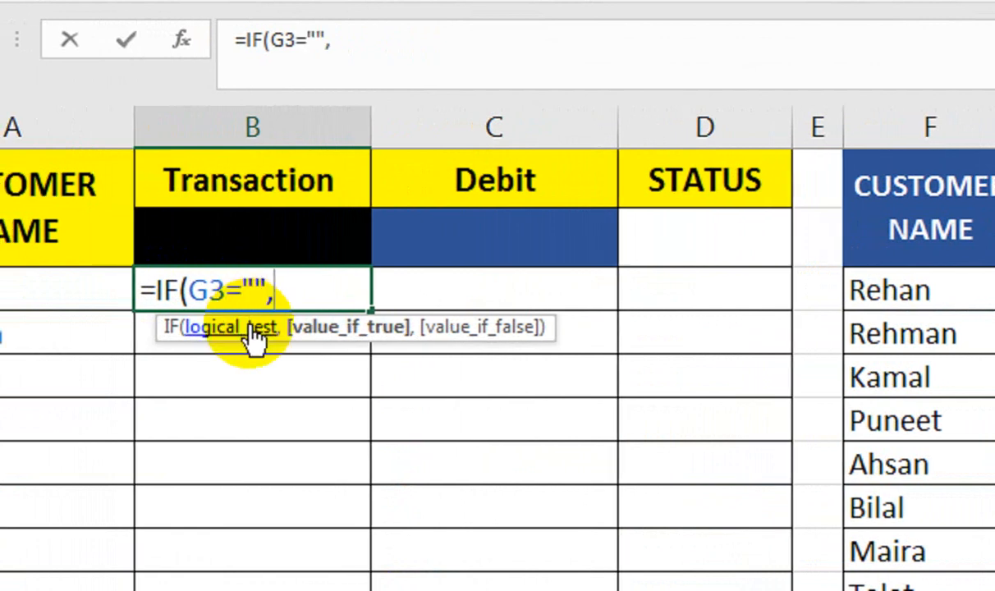
{"action": "type", "text": "\"\",IF("}
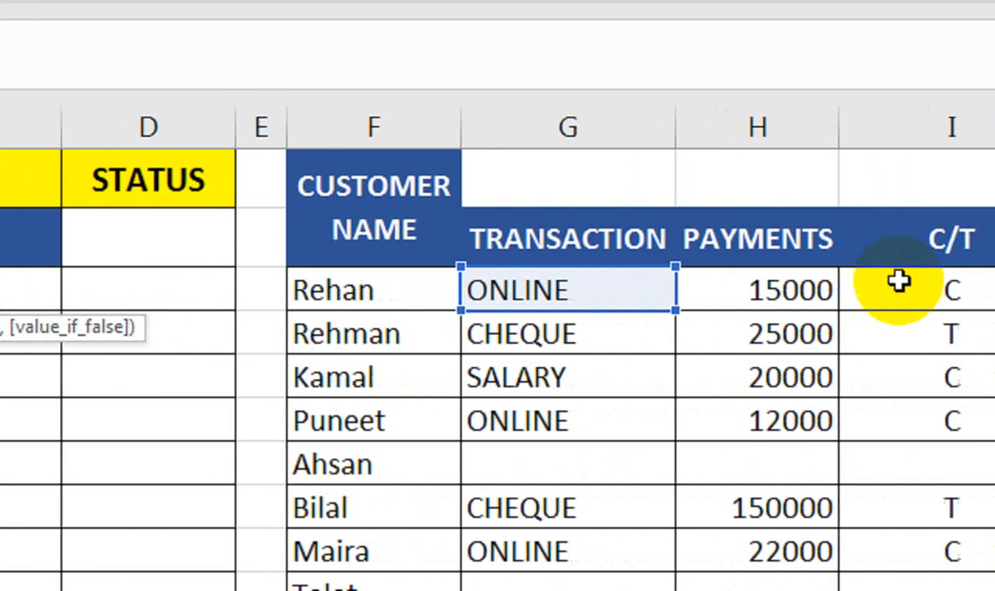
Step: Set the nested IF's logical test in the B3 formula to I3="C"
{"action": "left_click", "coordinate": [756, 282]}
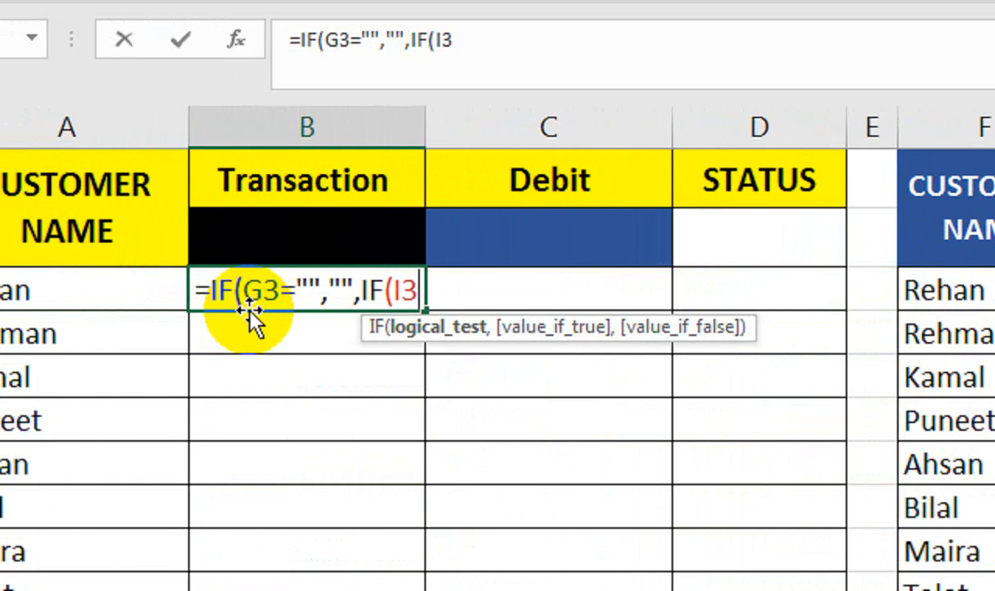
{"action": "type", "text": "=\"\""}
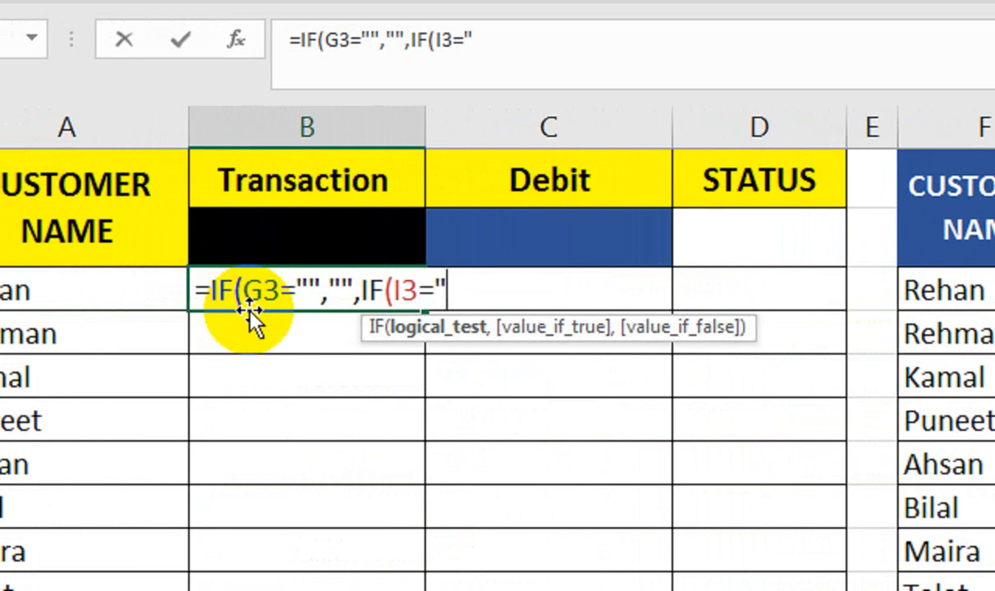
{"action": "key", "text": "BackSpace"}
{"action": "type", "text": "C\""}
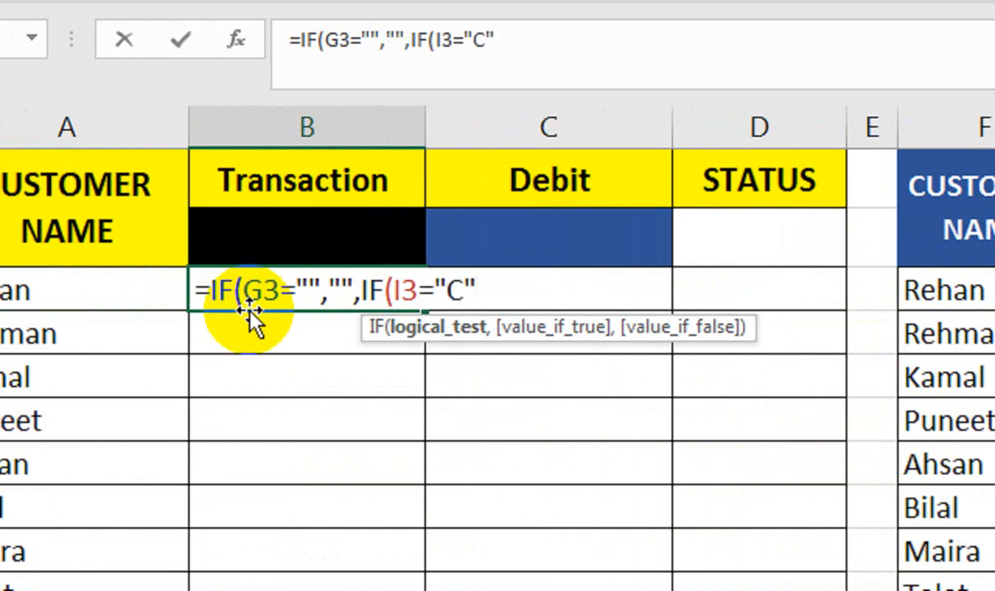
Step: Add IFERROR containing a VLOOKUP as the nested IF's value-if-true argument
{"action": "type", "text": ",IF("}
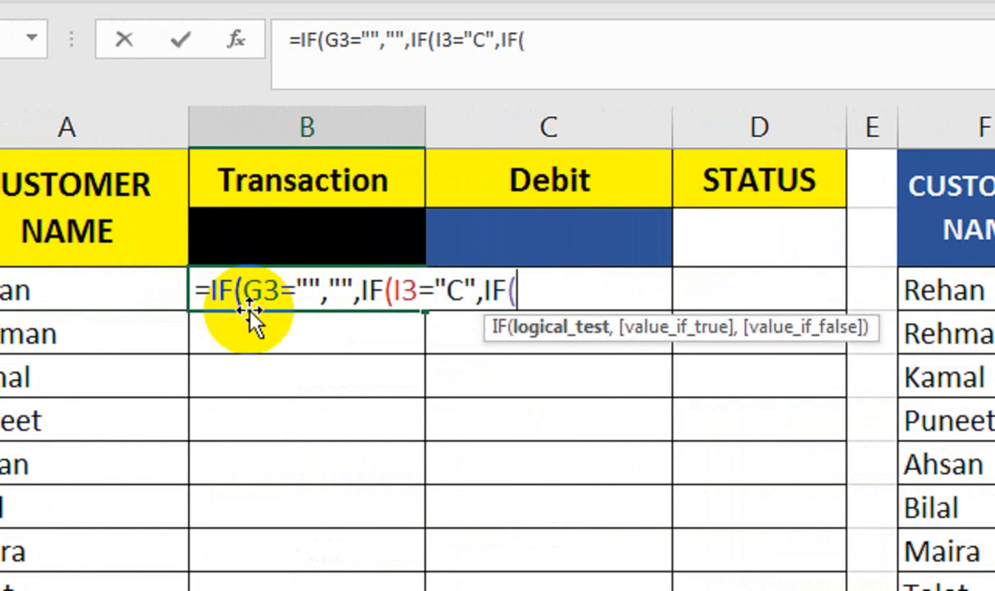
{"action": "key", "text": "BackSpace"}
{"action": "key", "text": "Down"}
{"action": "key", "text": "Tab"}
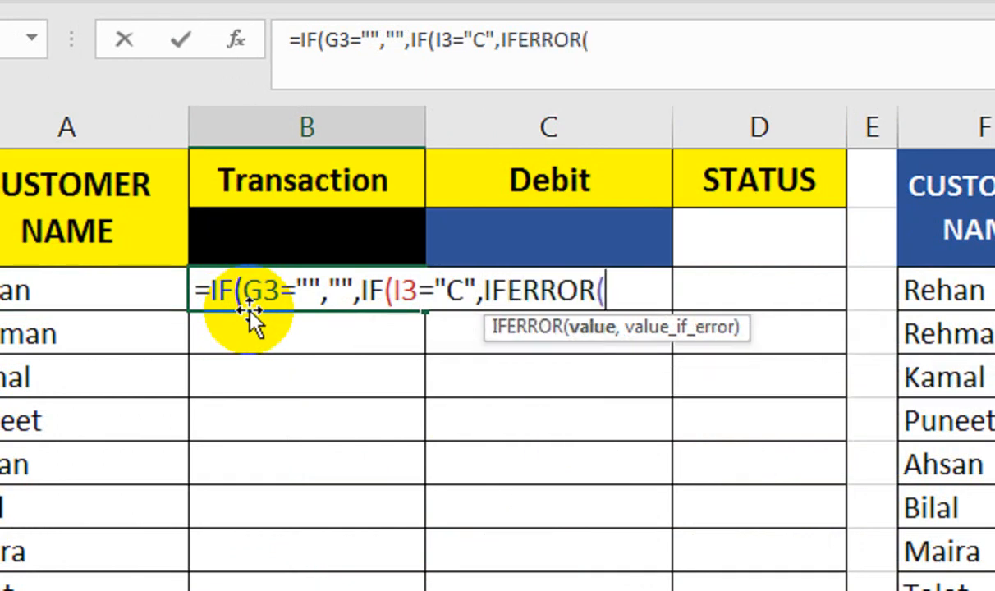
{"action": "type", "text": "VL"}
{"action": "key", "text": "Tab"}
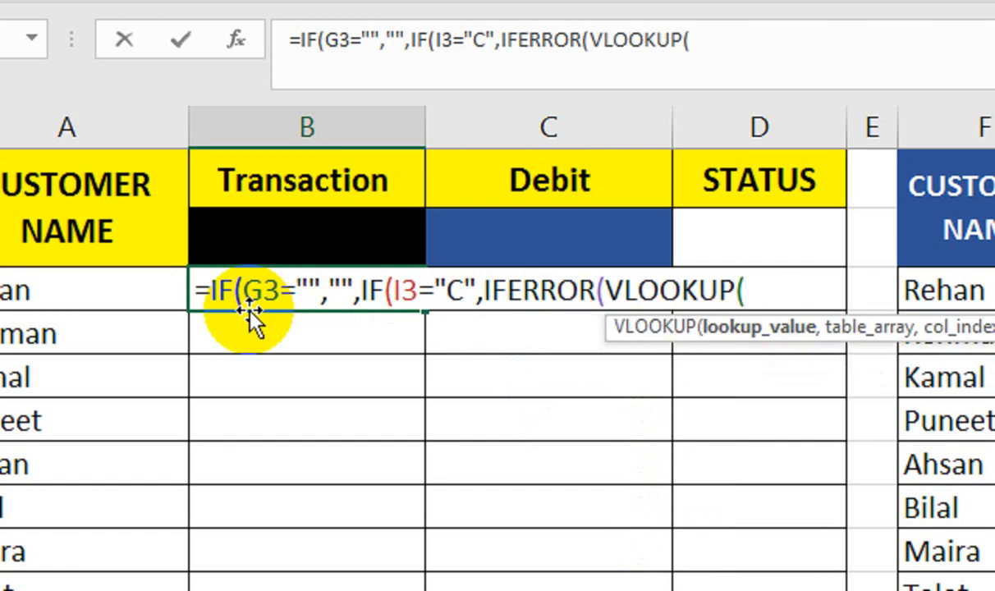
Step: Complete the VLOOKUP with lookup value A3, absolute range $F$3:$I$15, column index 2 and exact match FALSE
{"action": "left_click", "coordinate": [16, 290]}
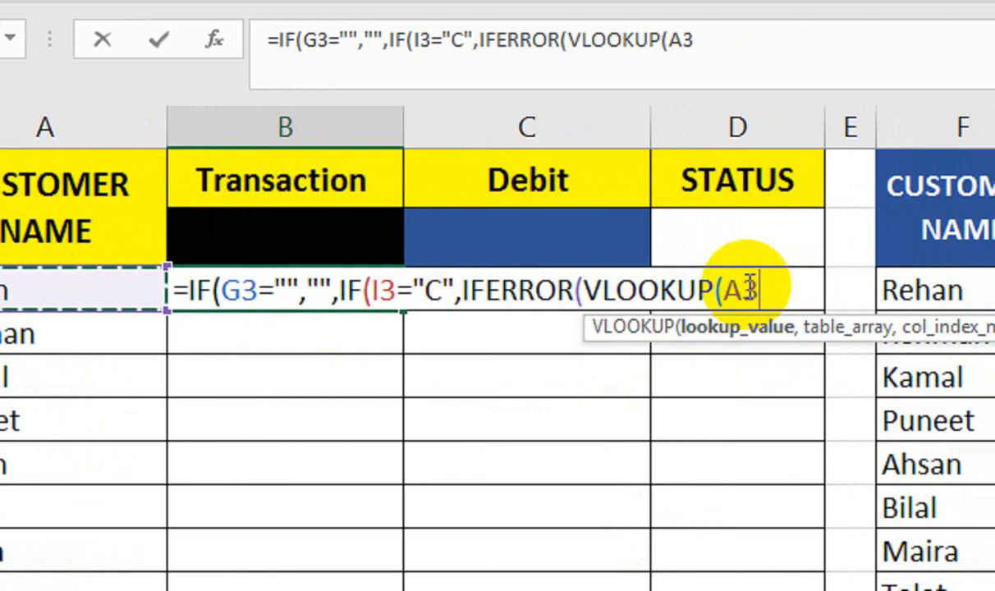
{"action": "type", "text": ","}
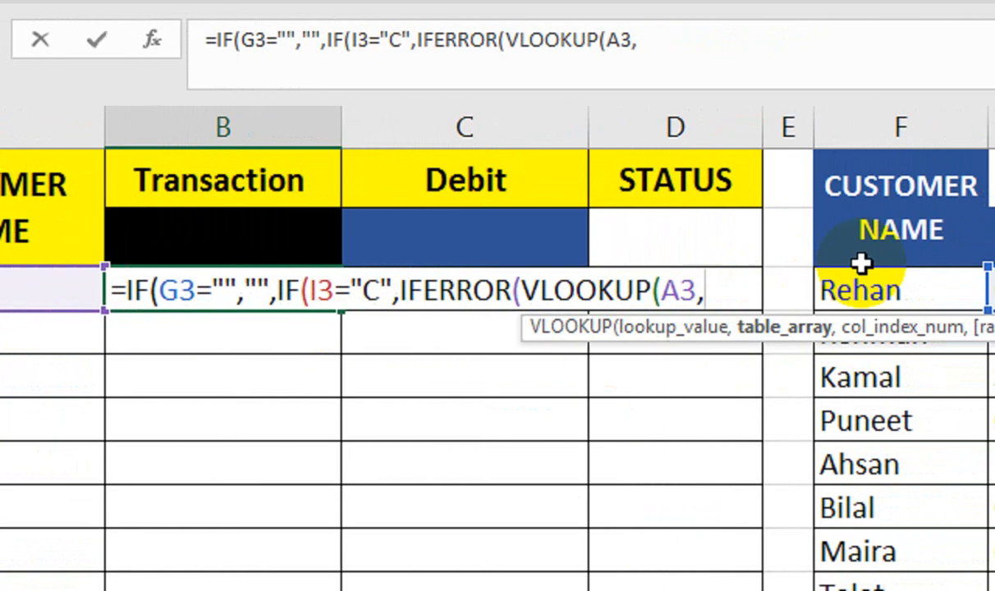
{"action": "left_click_drag", "start_coordinate": [958, 275], "coordinate": [994, 327]}
{"action": "left_click_drag", "start_coordinate": [808, 326], "coordinate": [994, 590]}
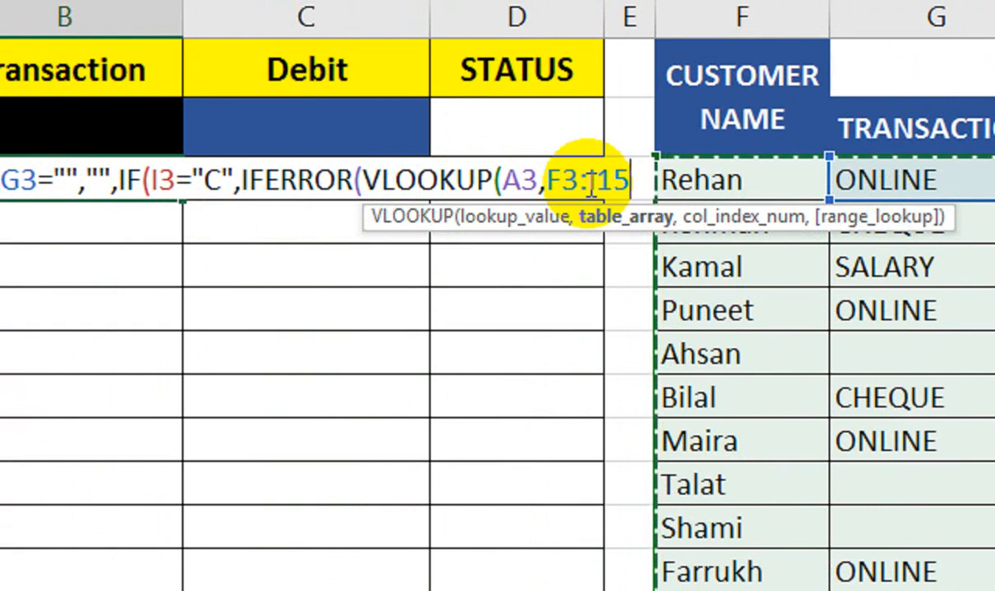
{"action": "key", "text": "F4"}
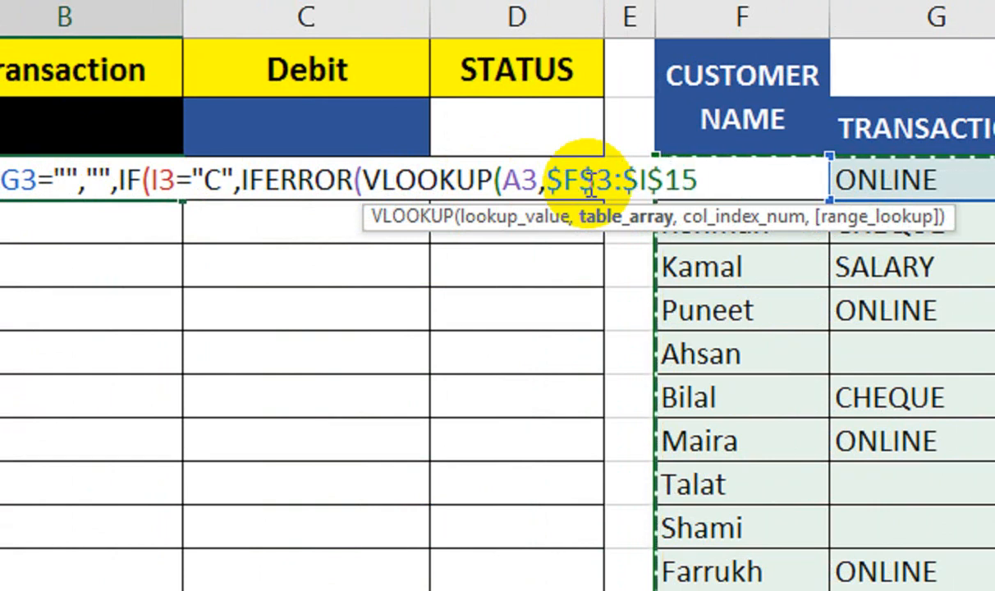
{"action": "type", "text": ",2,"}
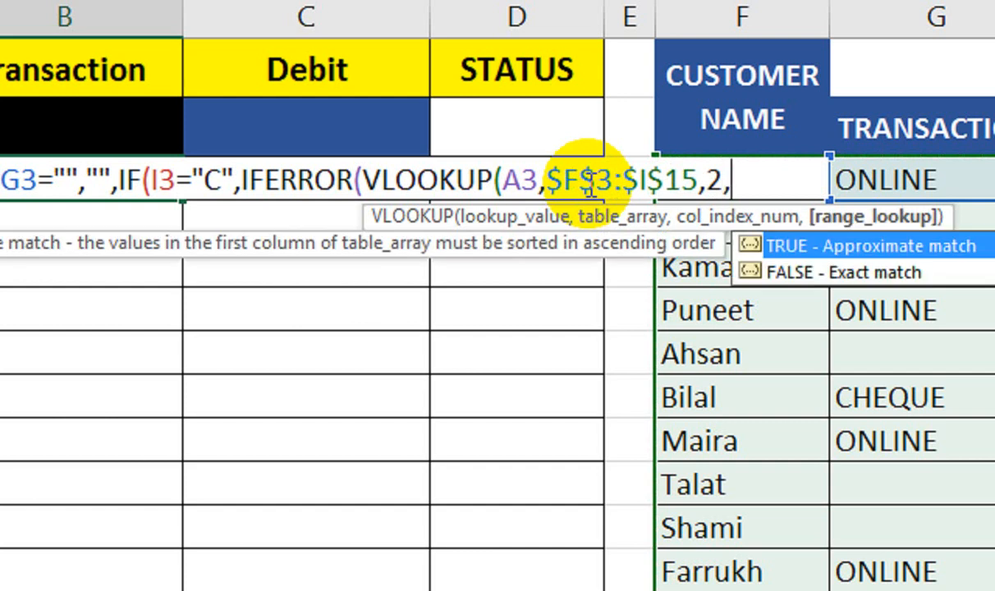
{"action": "key", "text": "Down"}
{"action": "key", "text": "Tab"}
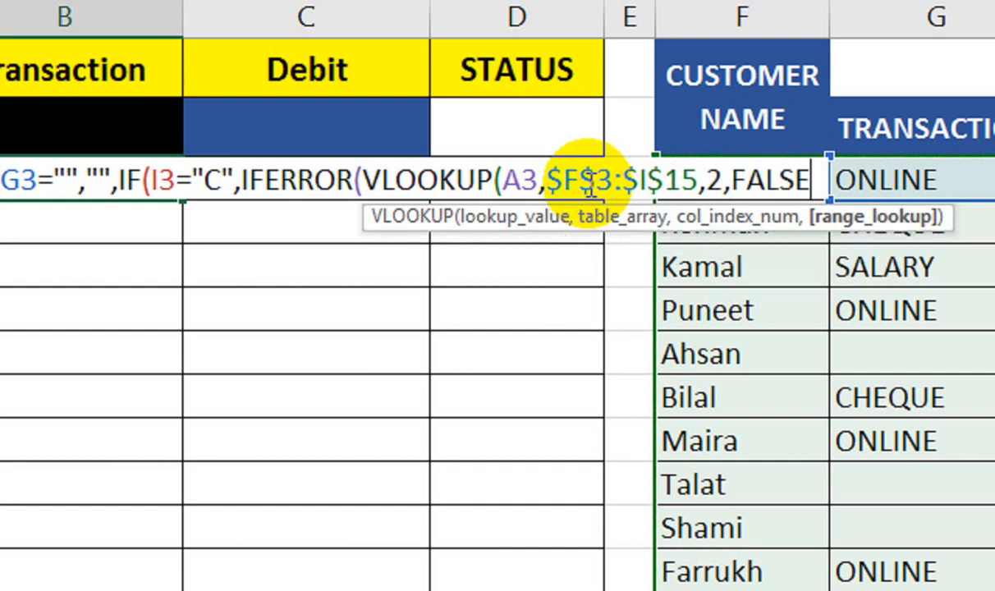
{"action": "type", "text": ")"}
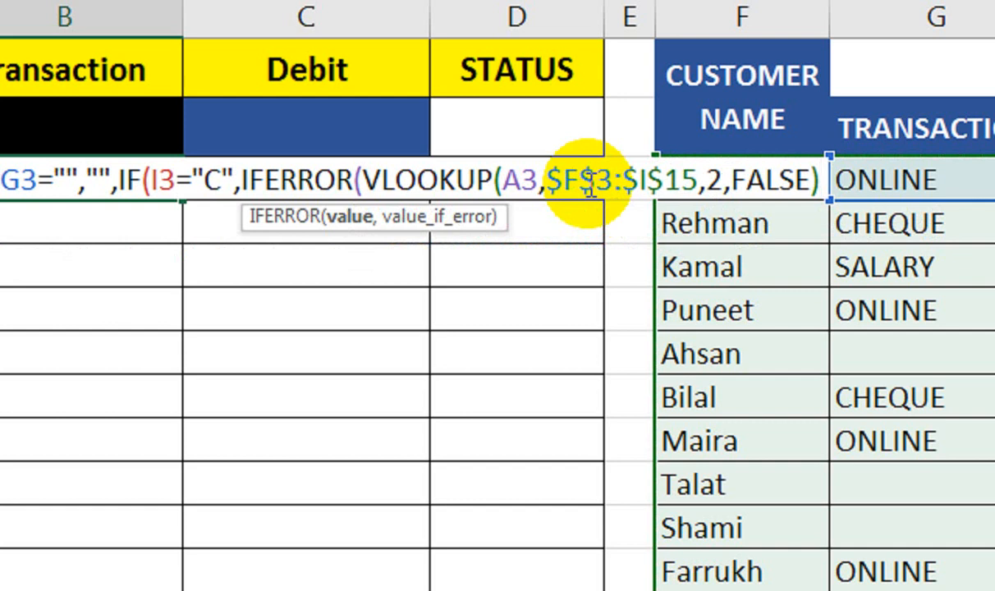
Step: Set the IFERROR's value_if_error argument to "" in the B3 formula and close the function
{"action": "type", "text": ","}
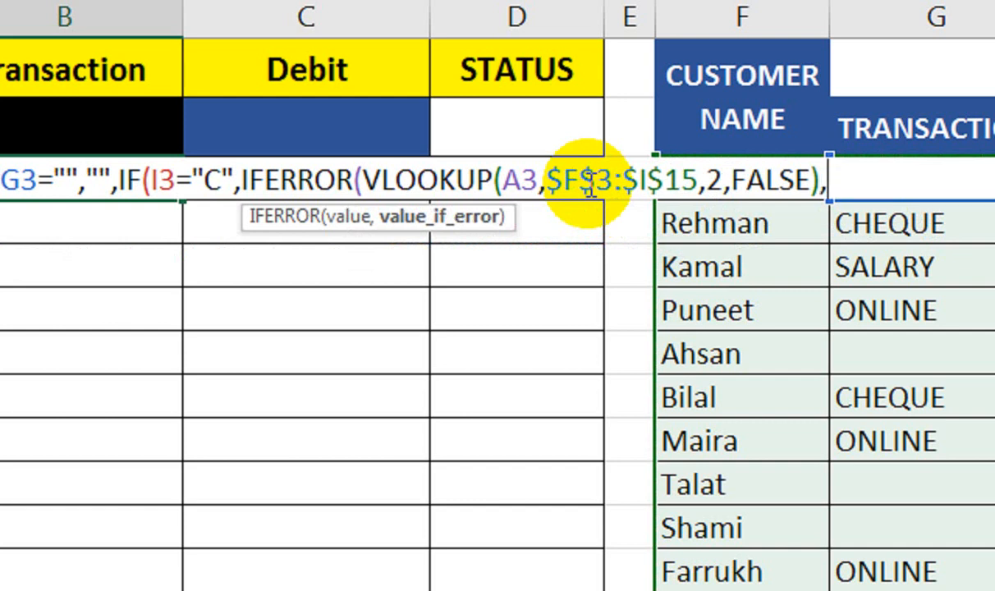
{"action": "type", "text": ","}
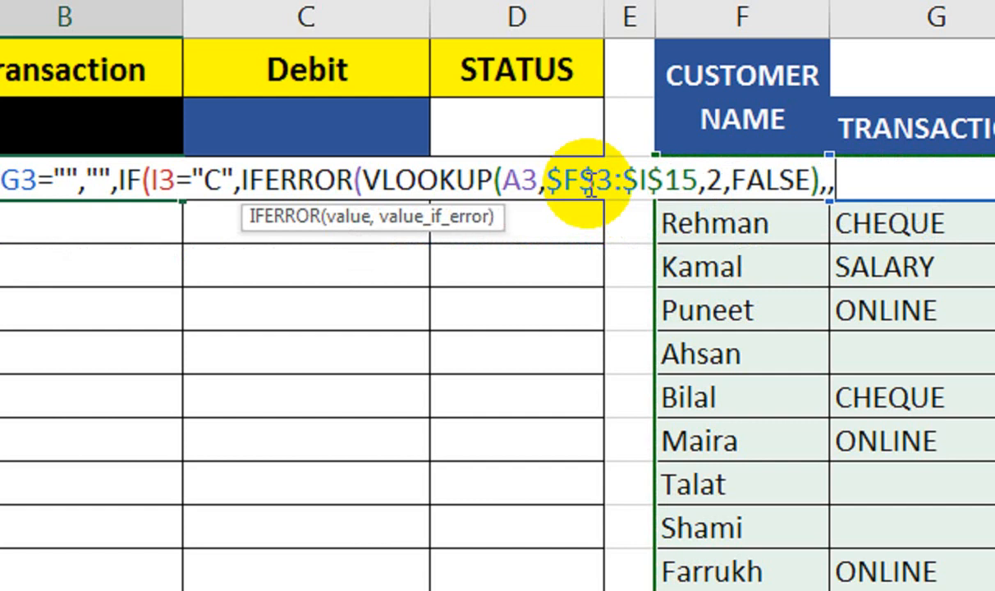
{"action": "key", "text": "BackSpace"}
{"action": "key", "text": "BackSpace"}
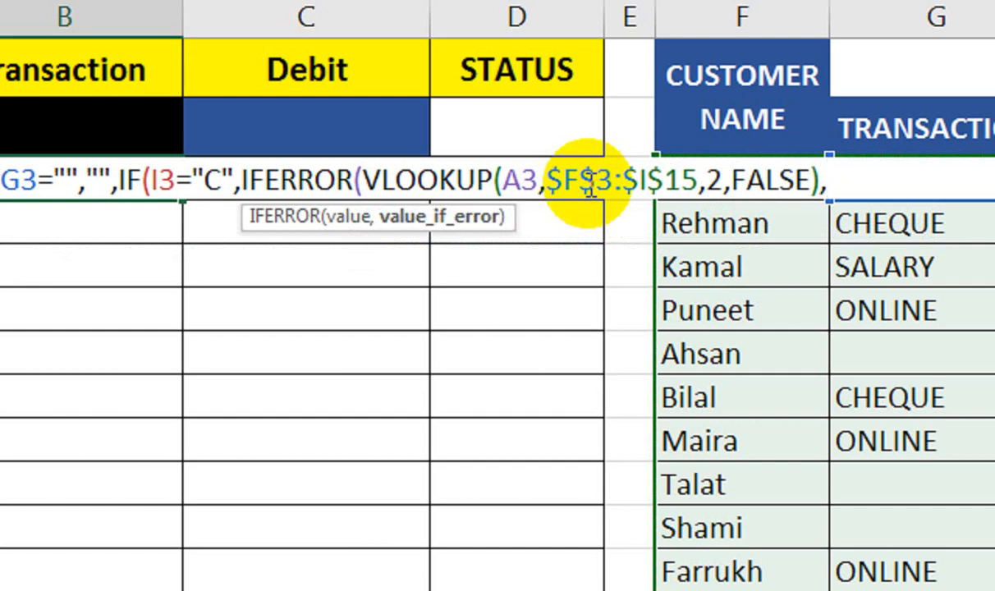
{"action": "type", "text": "\"\")"}
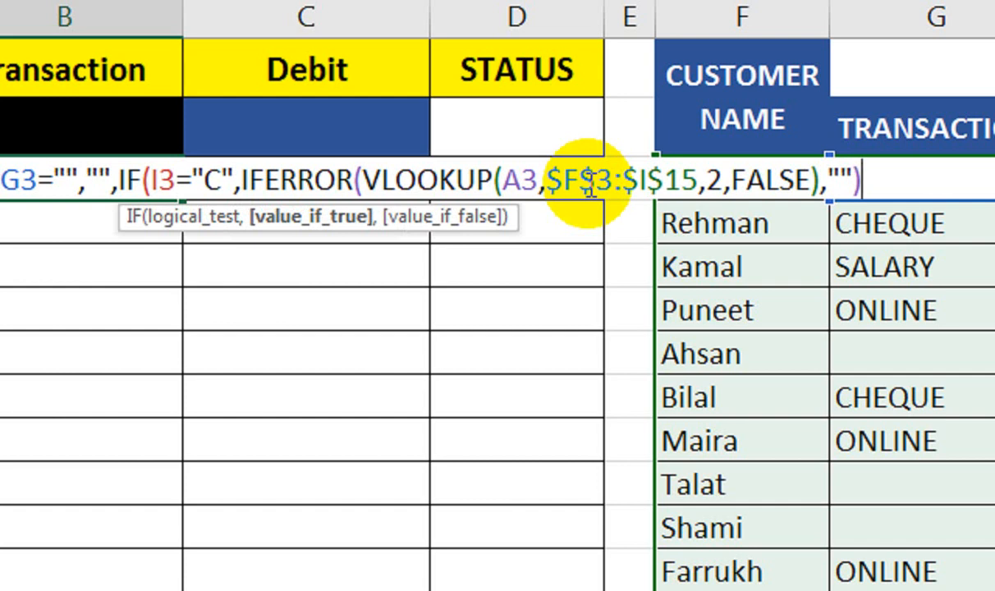
Step: Give the nested IF "" as its value-if-false argument and commit the completed B3 formula
{"action": "type", "text": ","}
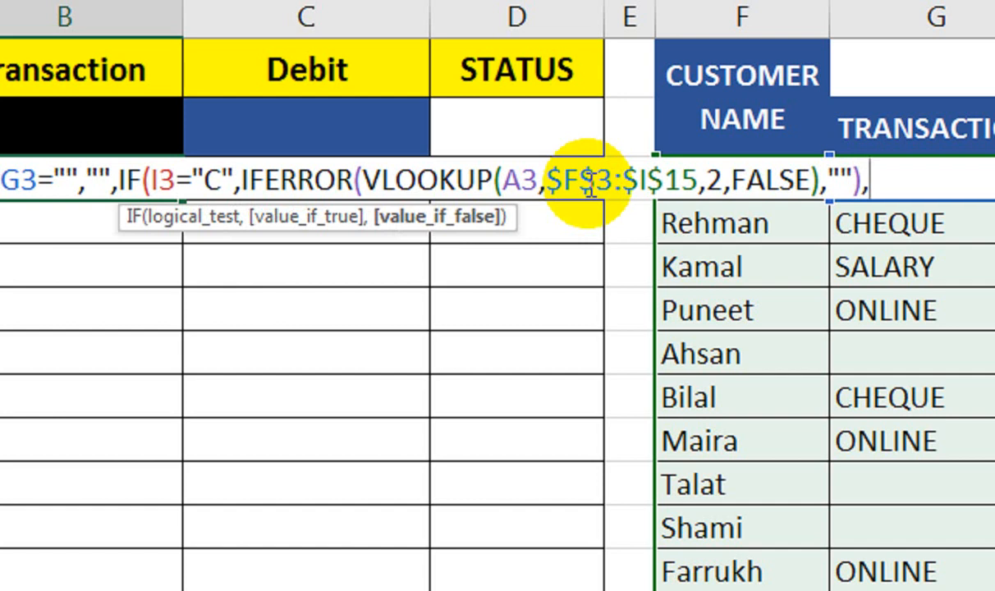
{"action": "type", "text": "\"\"("}
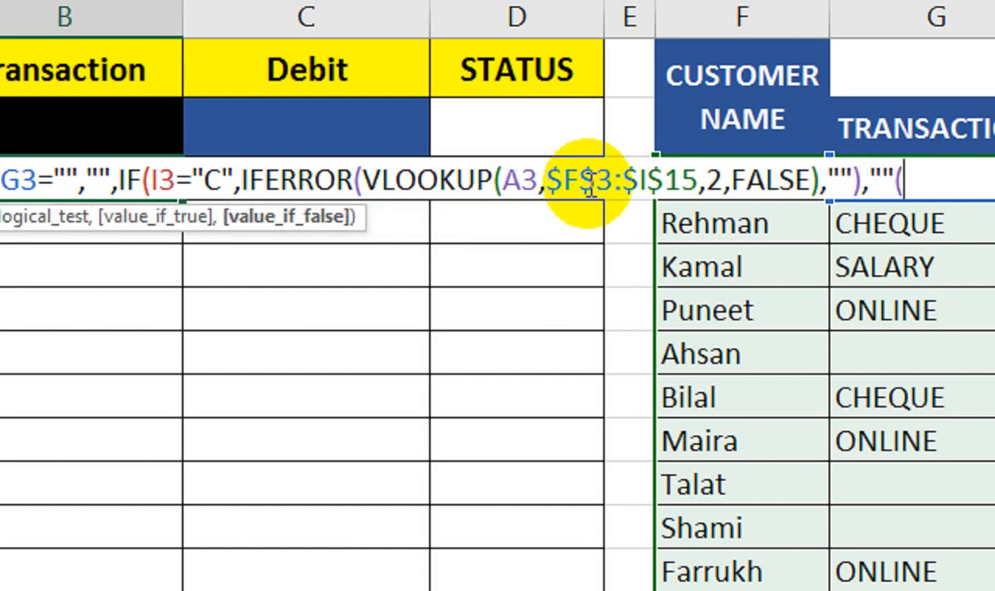
{"action": "key", "text": "BackSpace"}
{"action": "type", "text": ")"}
{"action": "key", "text": "Return"}
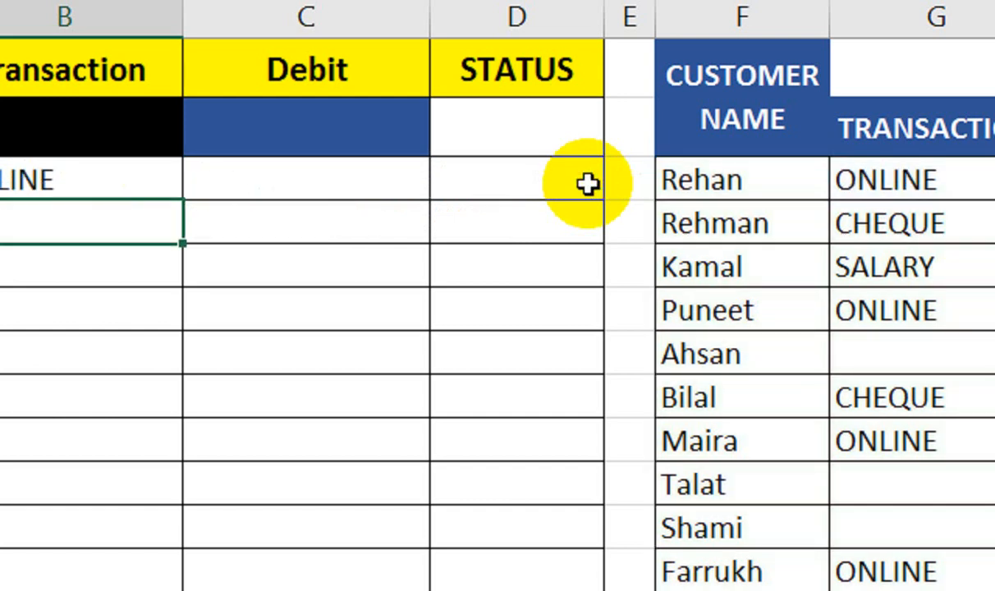
Step: Fill the B3 formula down the Transaction column for all customers
{"action": "left_click", "coordinate": [102, 170]}
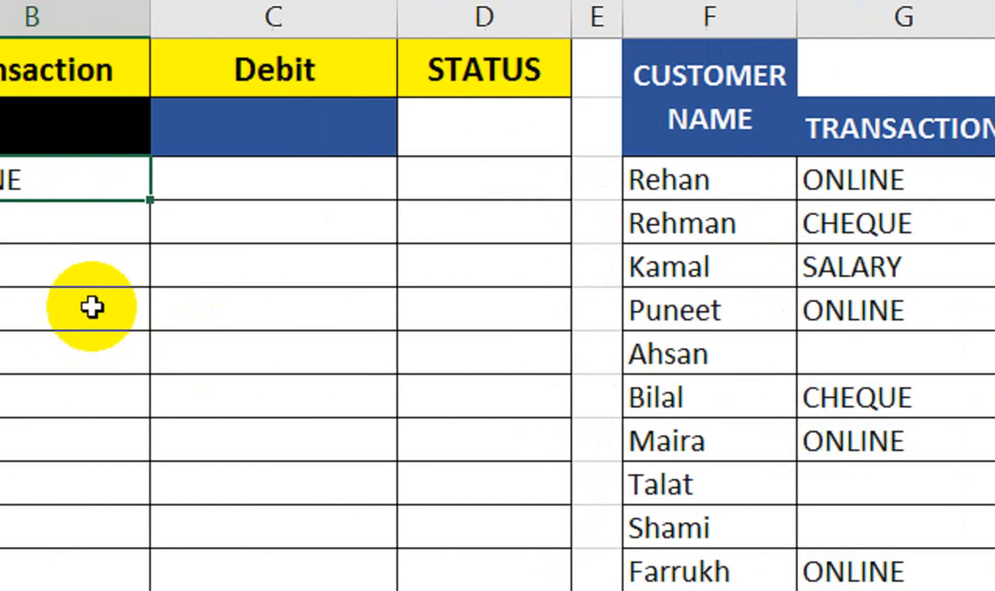
{"action": "left_click_drag", "start_coordinate": [151, 201], "coordinate": [178, 590]}
{"action": "left_click_drag", "start_coordinate": [368, 529], "coordinate": [365, 584]}
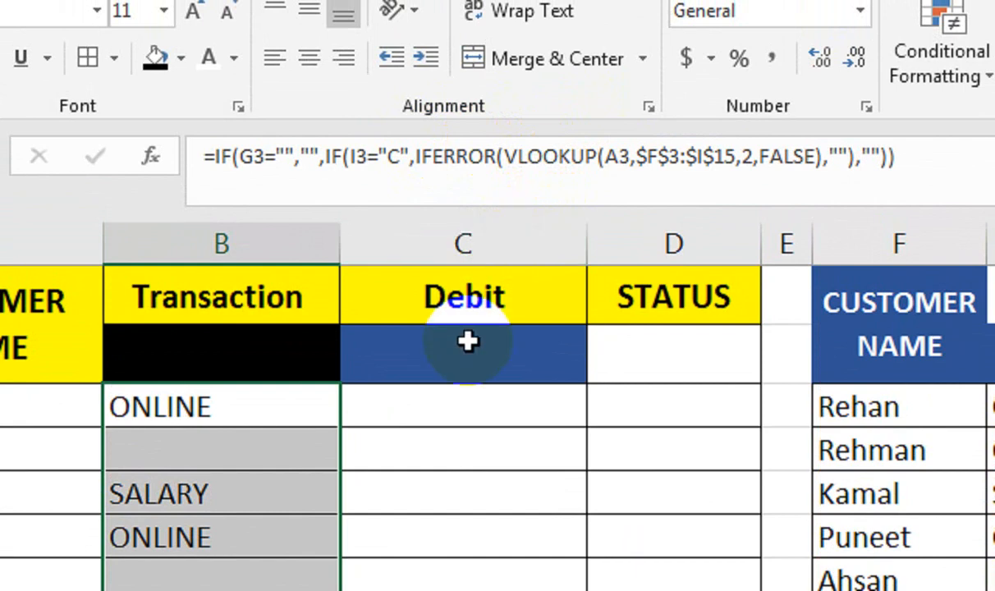
Step: Copy the nested IF portion, from IF(I3="C" through its closing parenthesis, out of the B3 formula and paste it into C3
{"action": "left_click", "coordinate": [435, 395]}
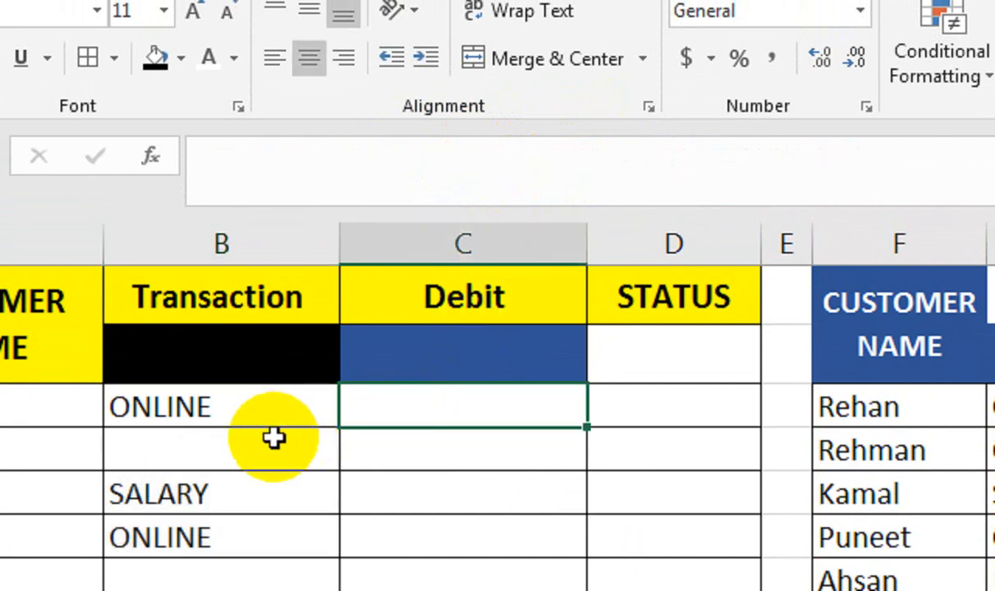
{"action": "left_click", "coordinate": [277, 409]}
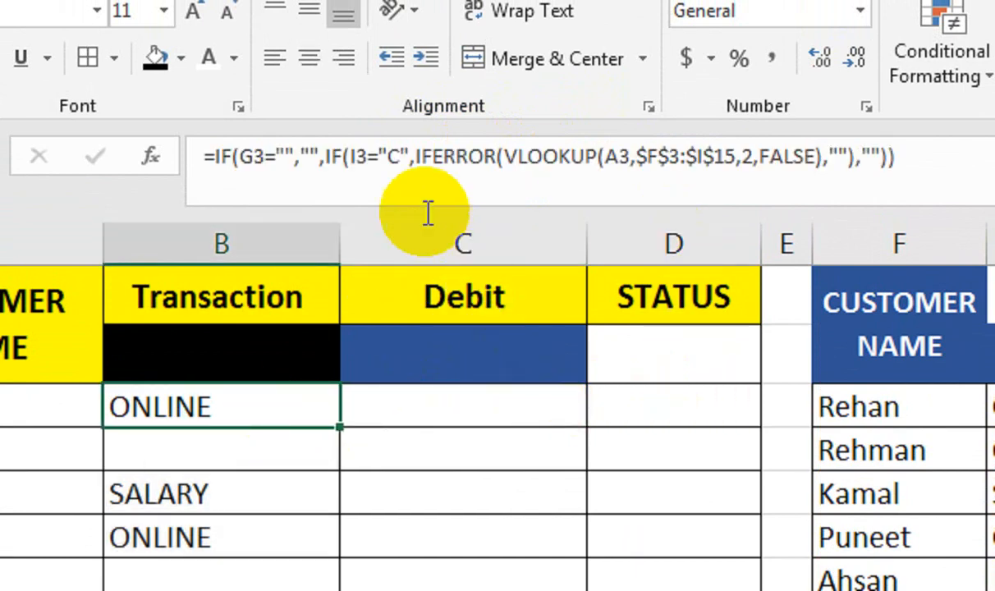
{"action": "left_click_drag", "start_coordinate": [327, 156], "coordinate": [831, 164]}
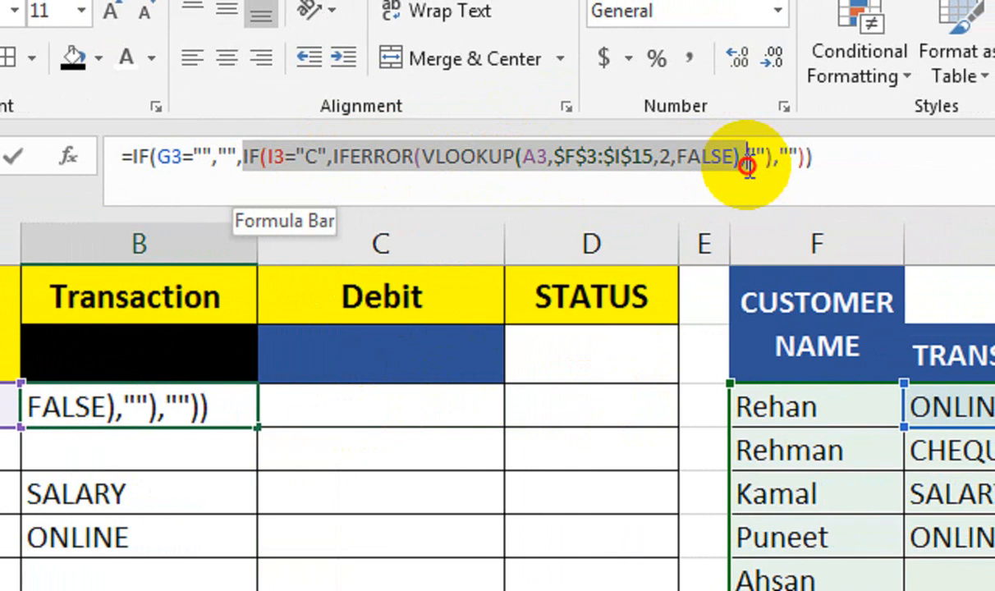
{"action": "left_click_drag", "start_coordinate": [749, 164], "coordinate": [790, 160]}
{"action": "key", "text": "ctrl+c"}
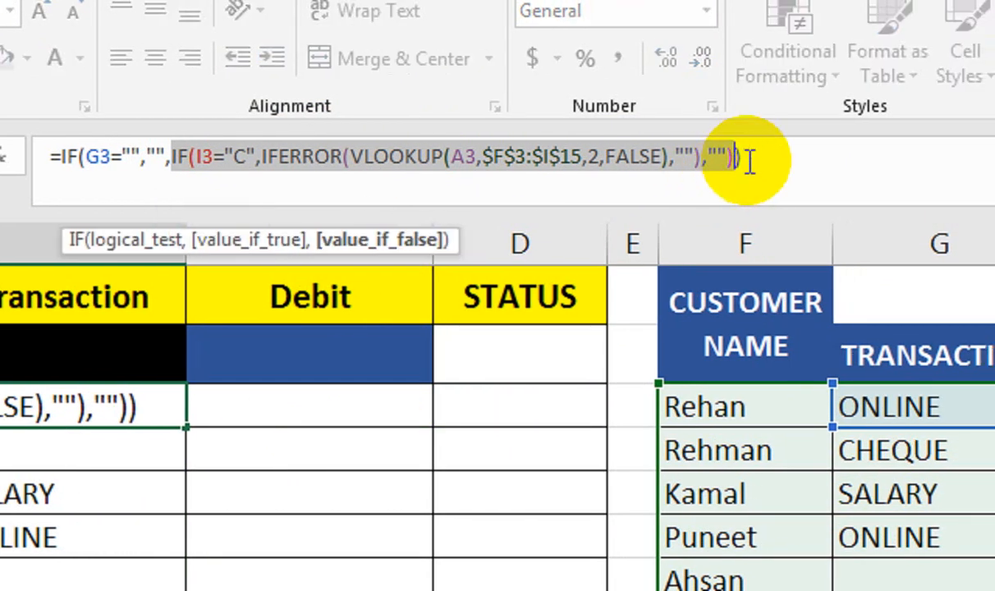
{"action": "left_click", "coordinate": [695, 166]}
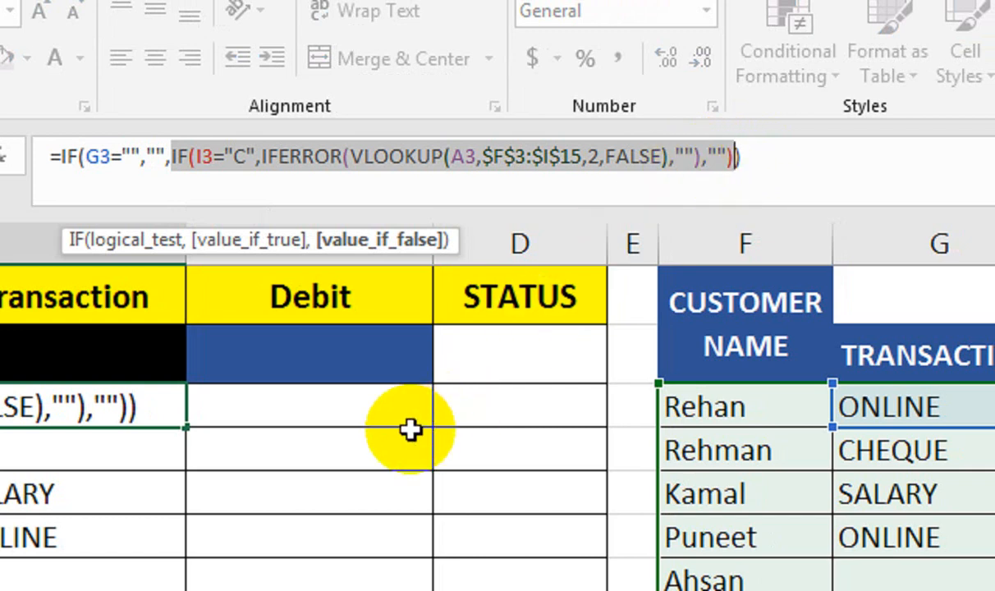
{"action": "left_click", "coordinate": [359, 422]}
{"action": "key", "text": "ctrl+v"}
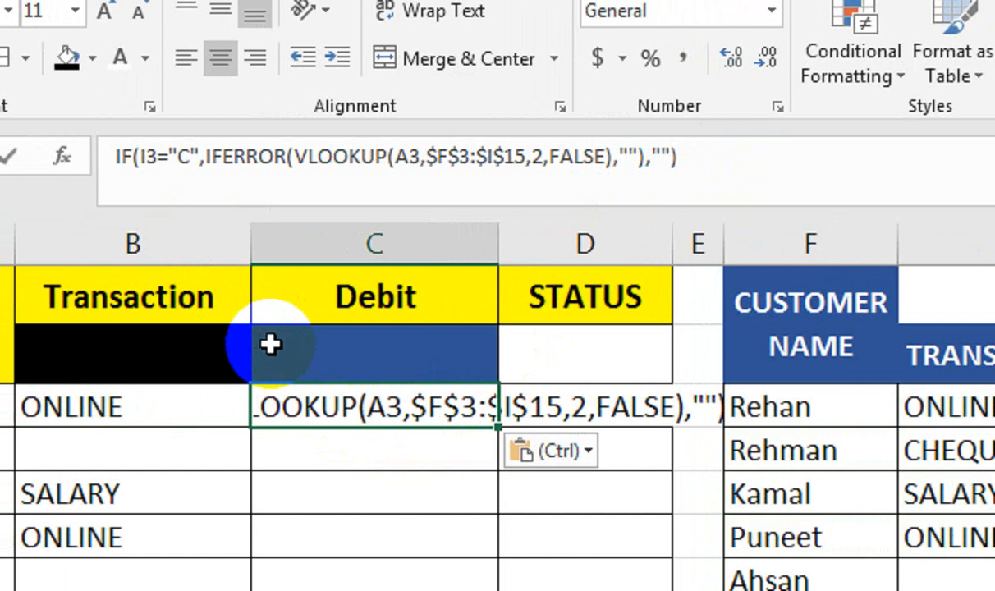
Step: Turn the pasted text in C3 into a formula with a leading equals sign and set the VLOOKUP column index to 3
{"action": "key", "text": "F2"}
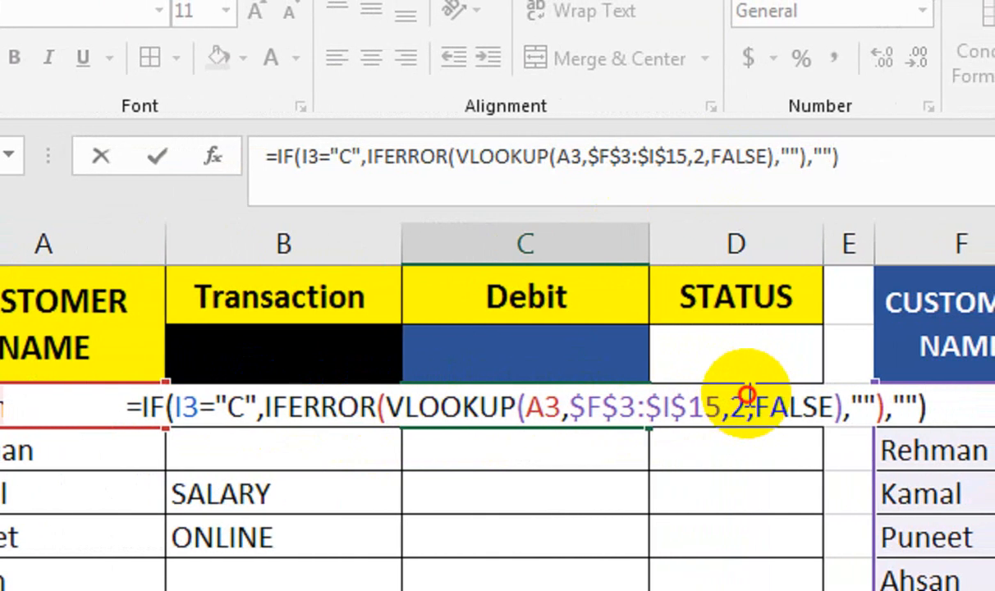
{"action": "double_click", "coordinate": [785, 408]}
{"action": "type", "text": "3"}
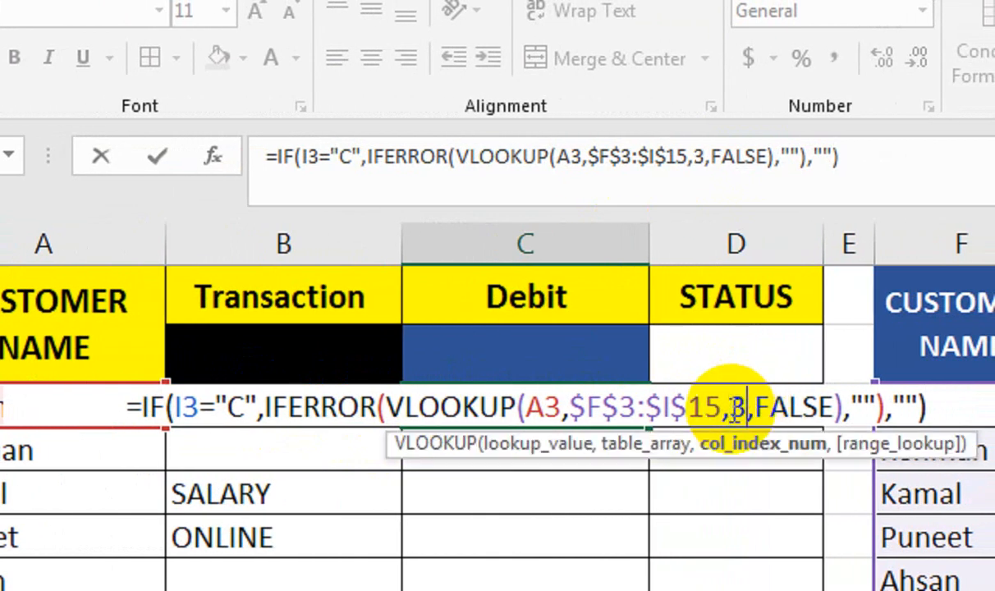
{"action": "key", "text": "Return"}
Step: Fill the C3 formula down the Debit column through C15
{"action": "key", "text": "Left"}
{"action": "key", "text": "Up"}
{"action": "key", "text": "Right"}
{"action": "key", "text": "shift+Down"}
{"action": "key", "text": "shift+Down"}
{"action": "key", "text": "shift+Down"}
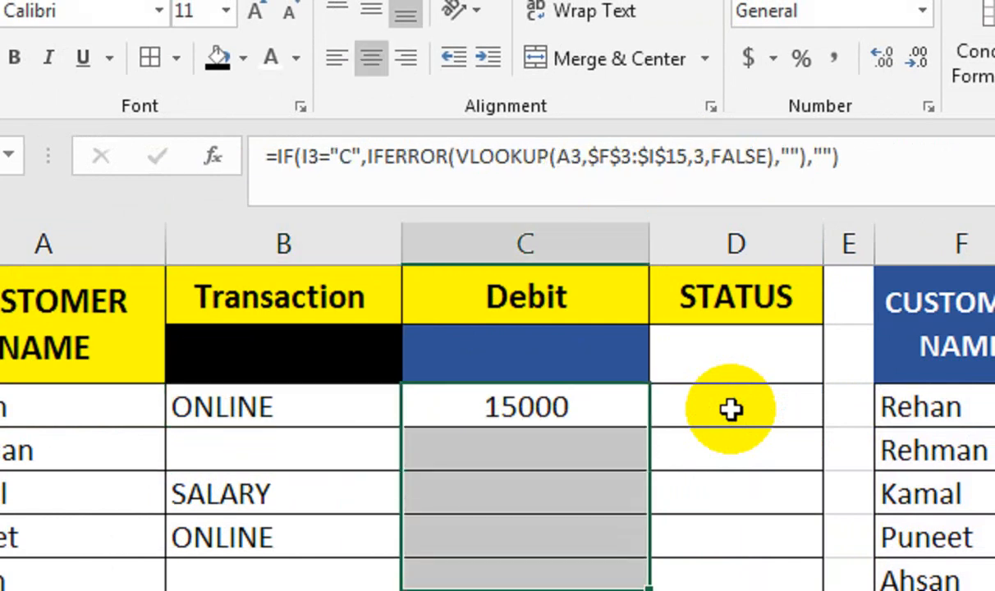
{"action": "key", "text": "shift+Down"}
{"action": "key", "text": "shift+Down"}
{"action": "key", "text": "shift+Down"}
{"action": "key", "text": "shift+Down"}
{"action": "key", "text": "shift+Down"}
{"action": "key", "text": "shift+Down"}
{"action": "key", "text": "shift+Down"}
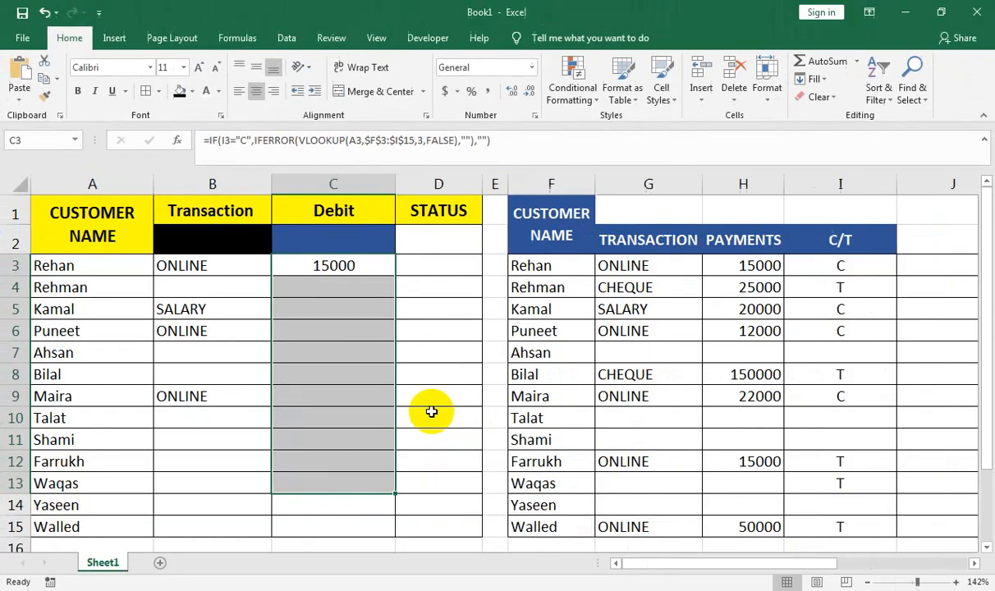
{"action": "key", "text": "shift+Down"}
{"action": "key", "text": "shift+Down"}
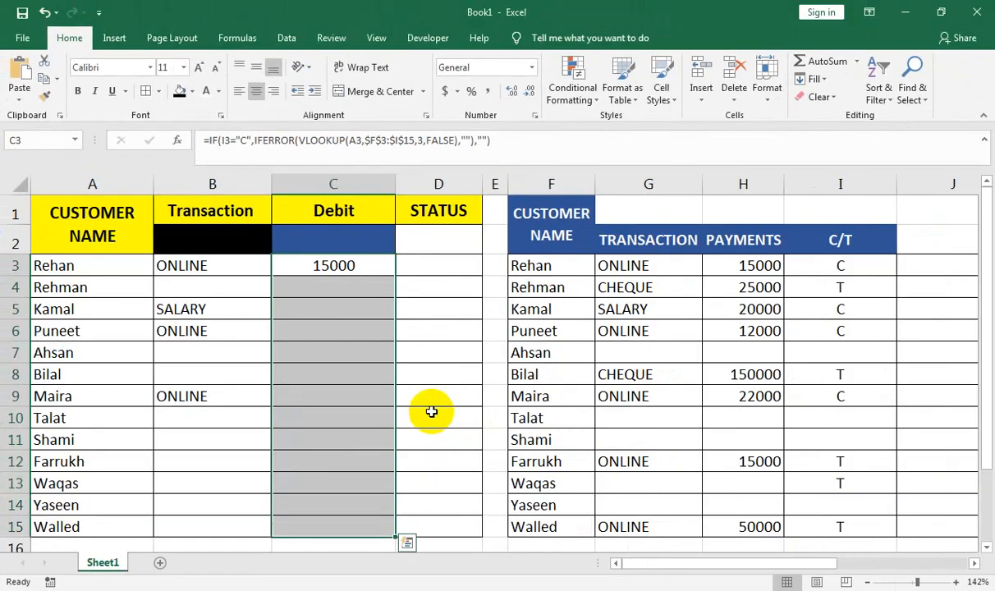
{"action": "key", "text": "ctrl+d"}
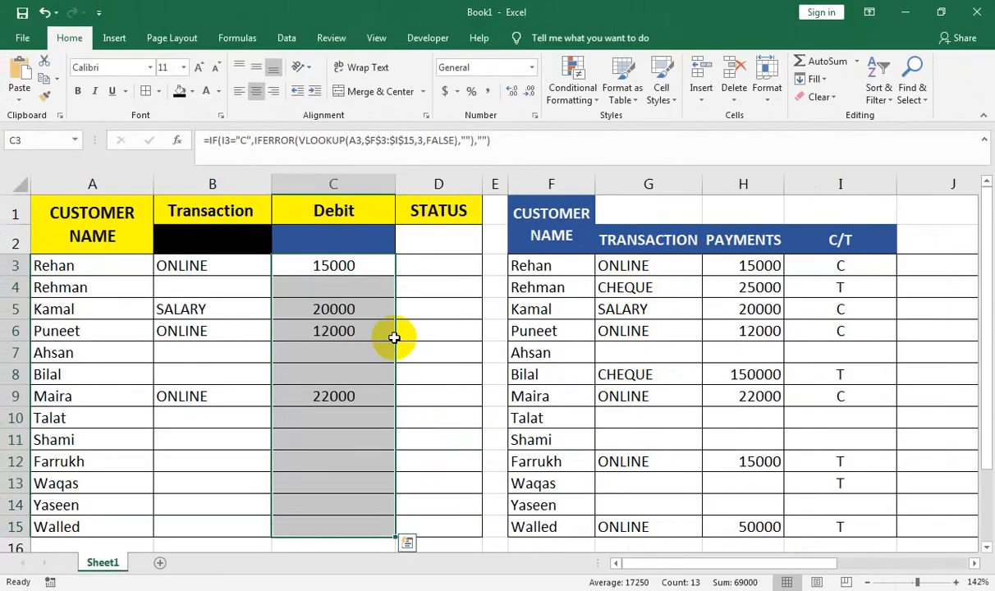
{"action": "left_click", "coordinate": [353, 374]}
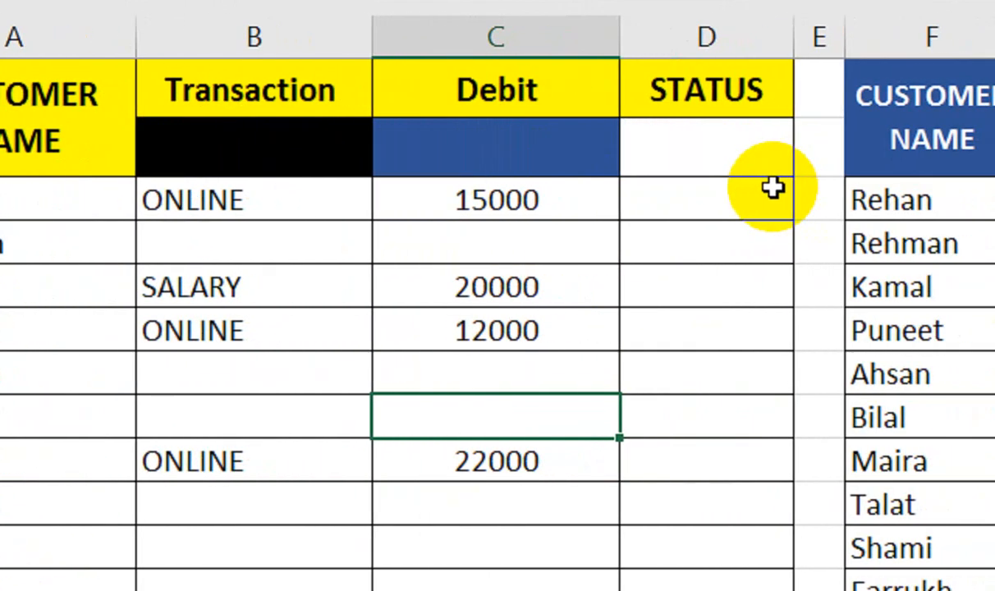
{"action": "left_click", "coordinate": [875, 197]}
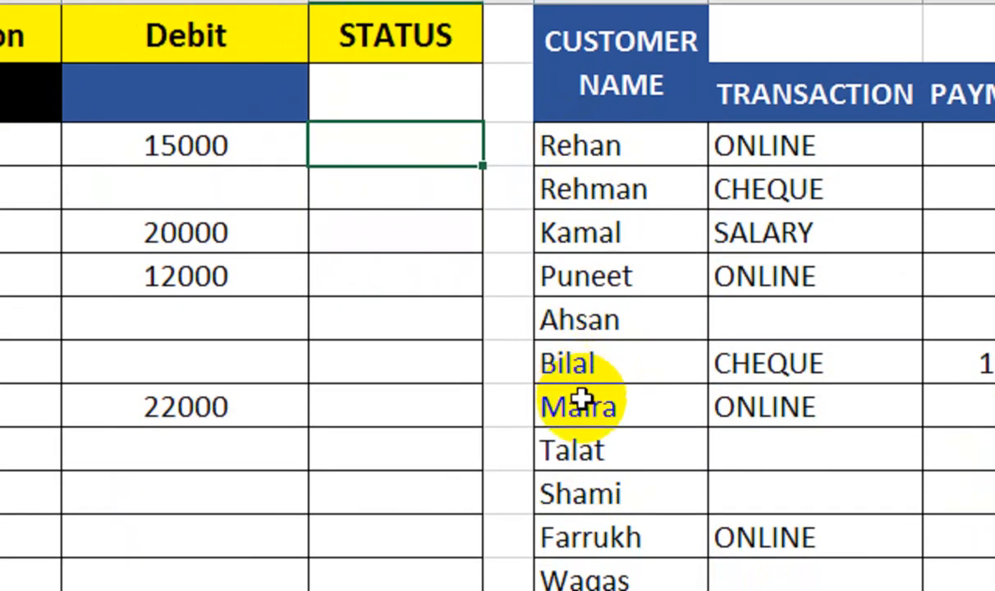
{"action": "left_click_drag", "start_coordinate": [575, 450], "coordinate": [579, 492]}
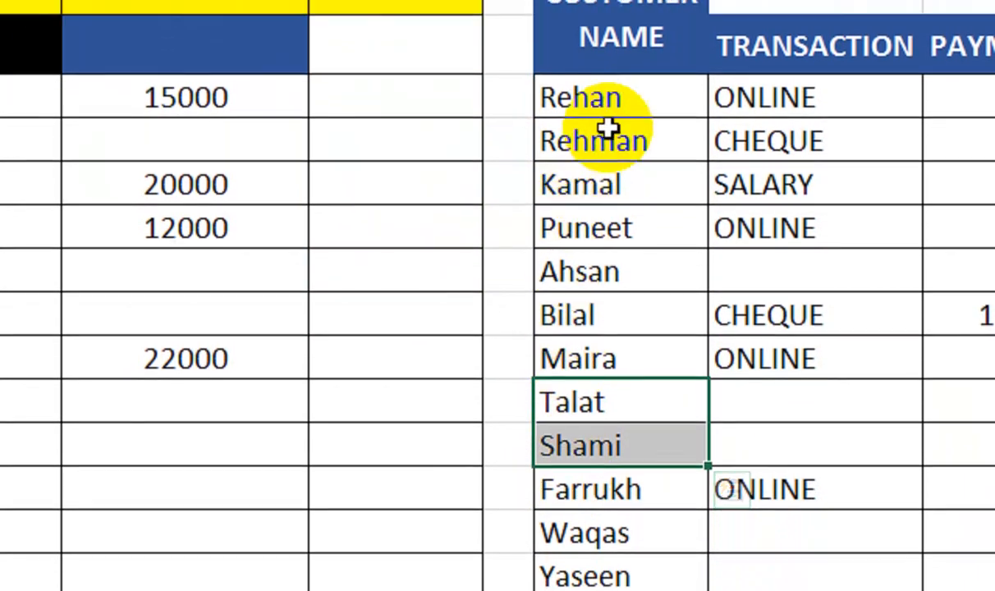
{"action": "left_click", "coordinate": [609, 98]}
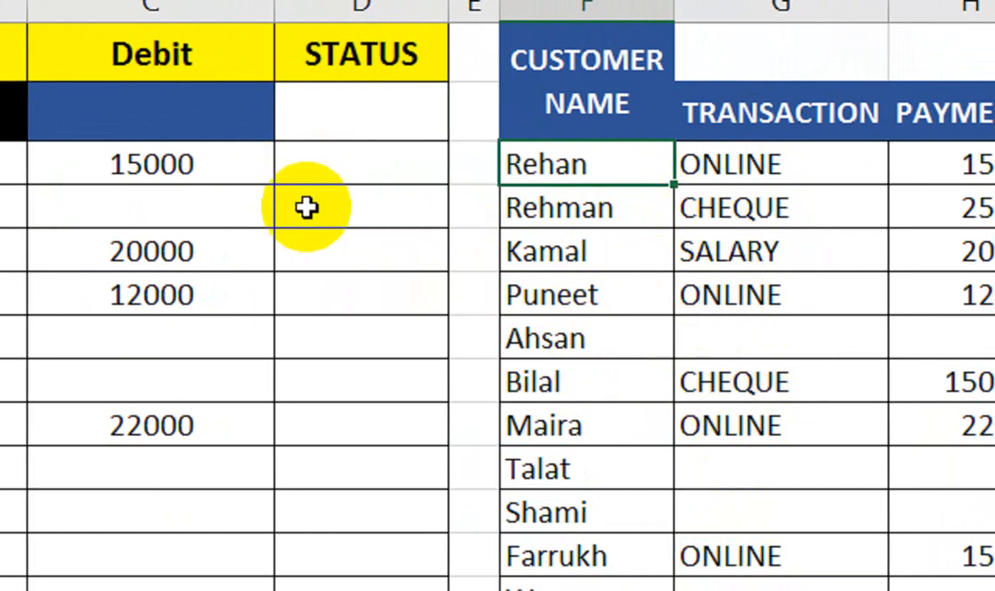
{"action": "left_click_drag", "start_coordinate": [706, 164], "coordinate": [716, 337]}
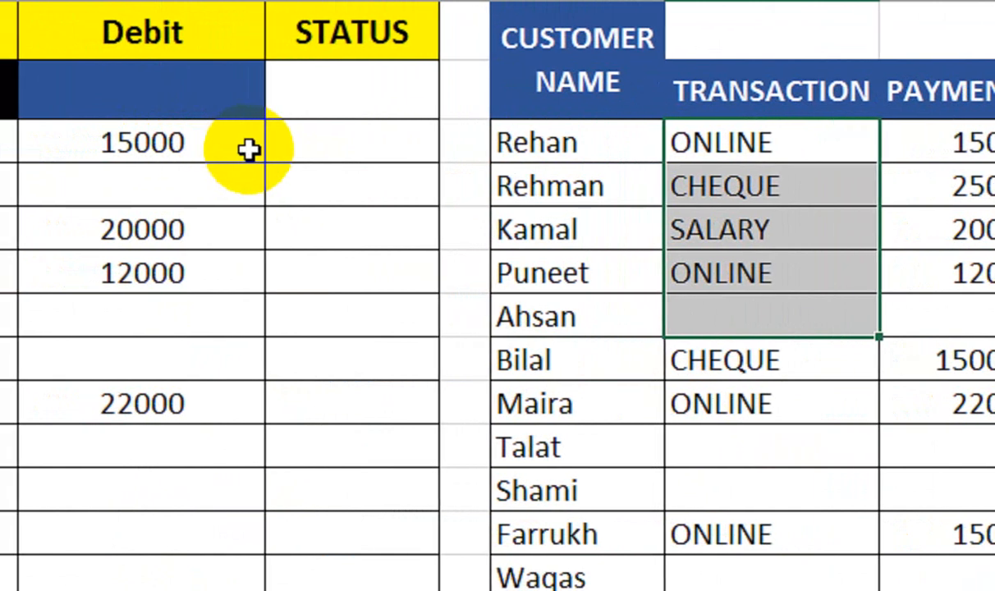
Step: Begin an IF formula in D3 with the logical test AND(F3<>"",G3="")
{"action": "left_click", "coordinate": [281, 144]}
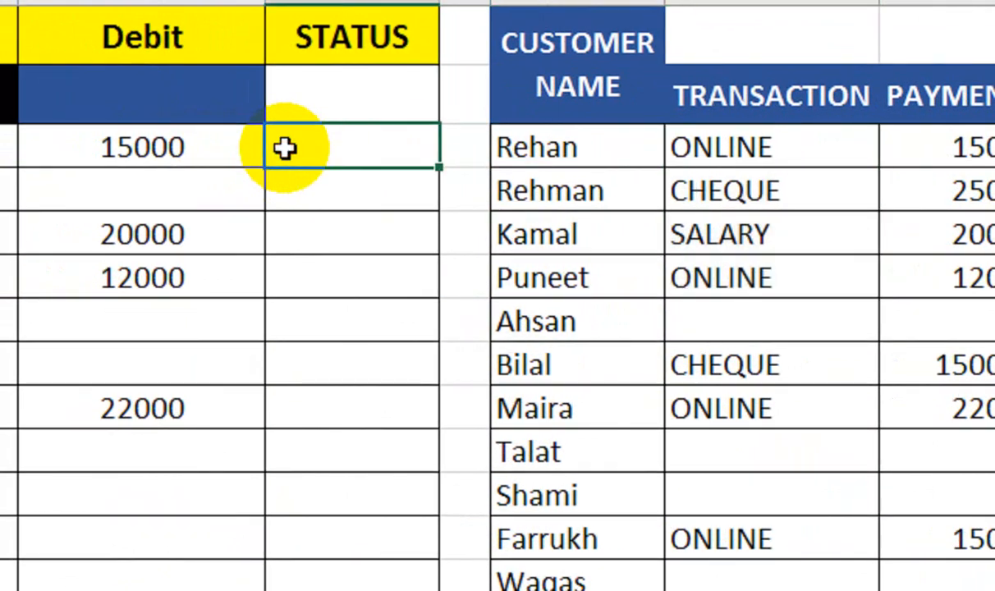
{"action": "type", "text": "=if"}
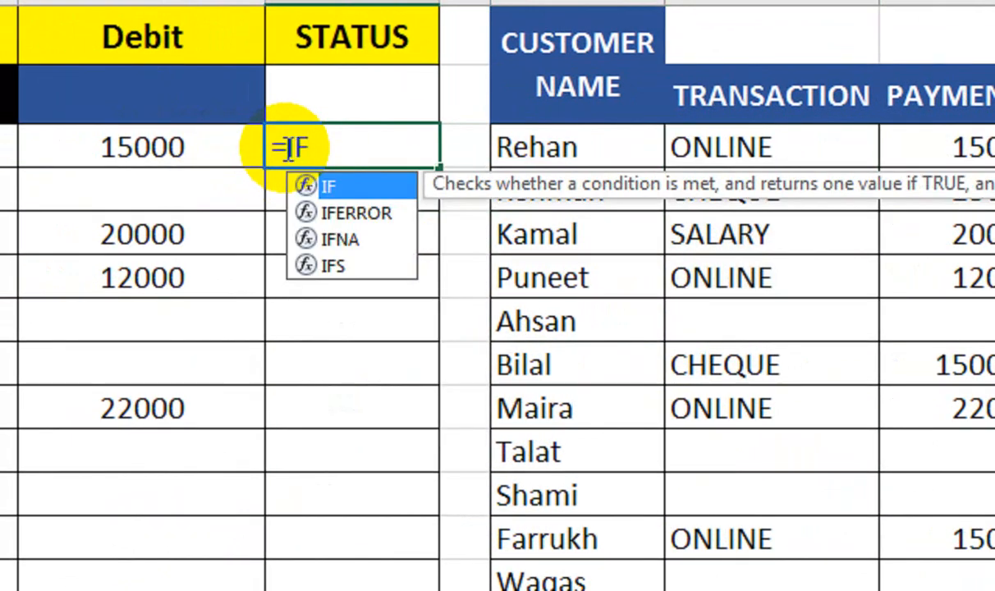
{"action": "type", "text": "(AND("}
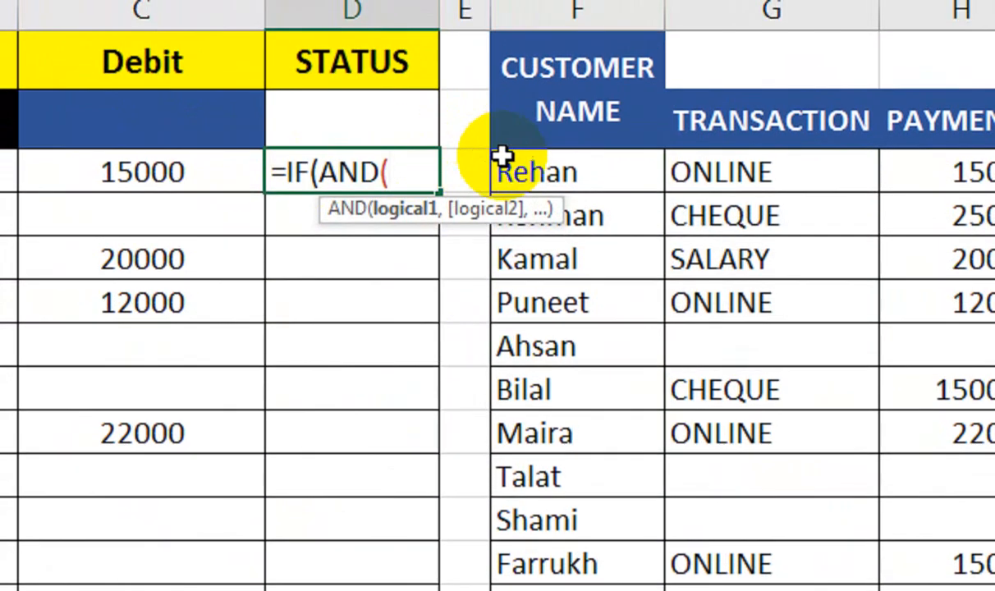
{"action": "left_click", "coordinate": [573, 156]}
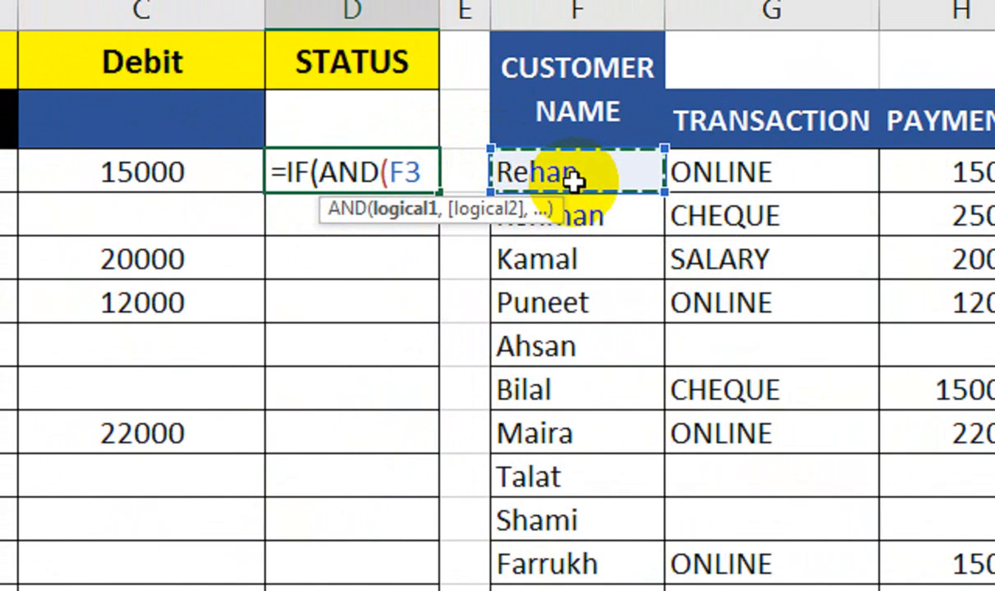
{"action": "type", "text": "<>"}
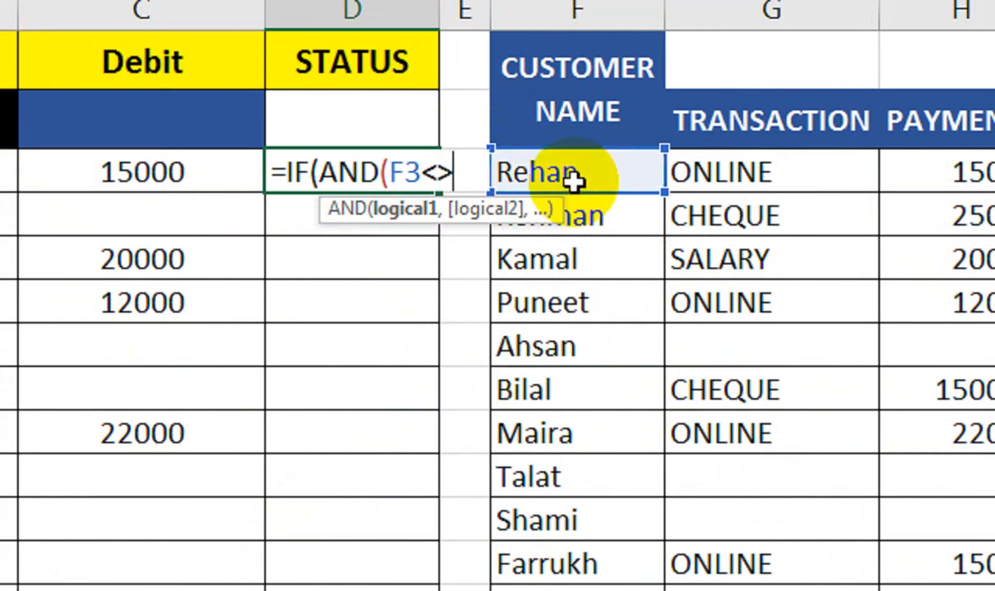
{"action": "type", "text": ","}
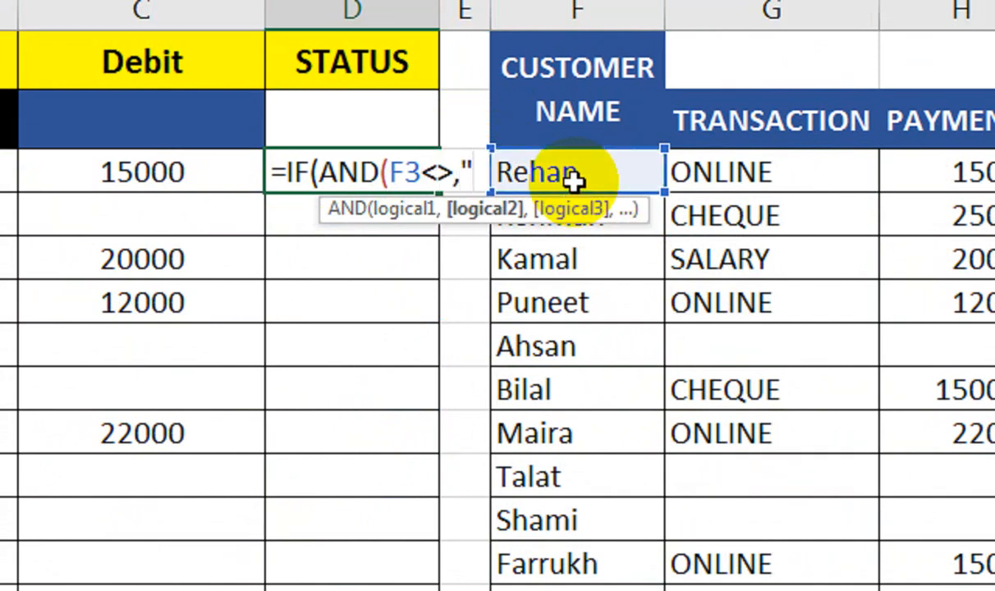
{"action": "key", "text": "BackSpace"}
{"action": "key", "text": "BackSpace"}
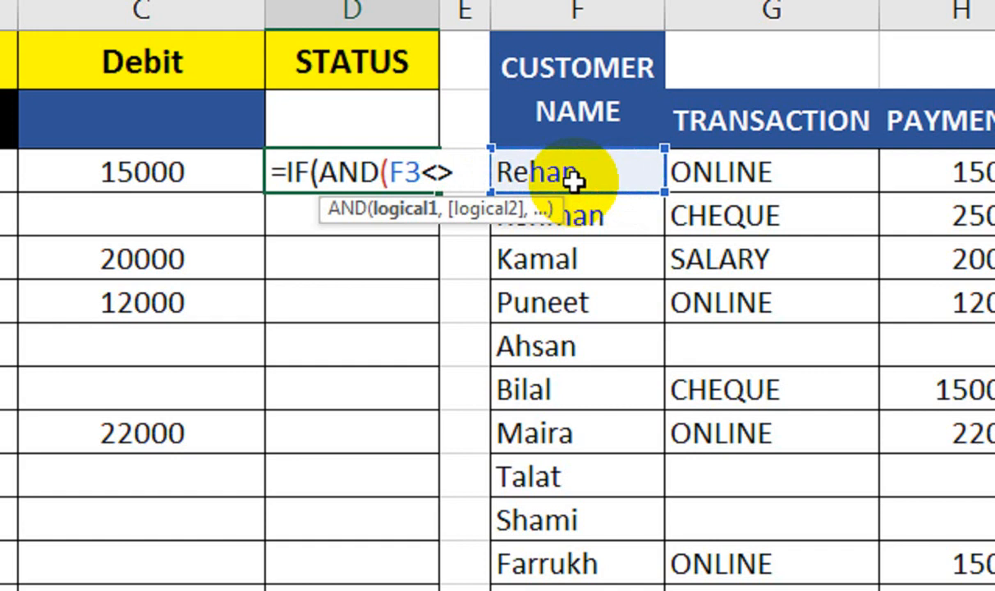
{"action": "type", "text": "\"\","}
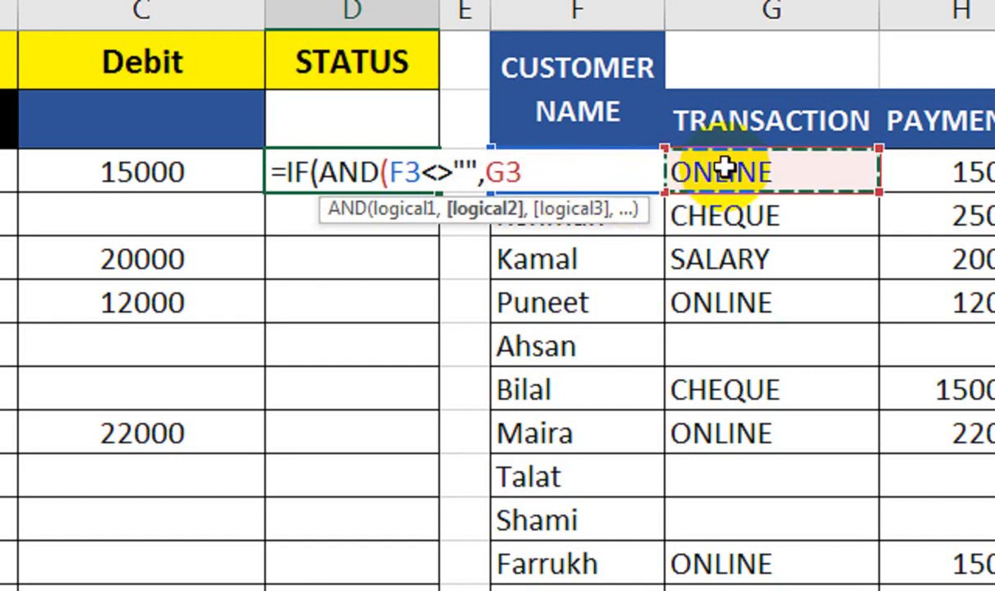
{"action": "type", "text": ","}
{"action": "key", "text": "BackSpace"}
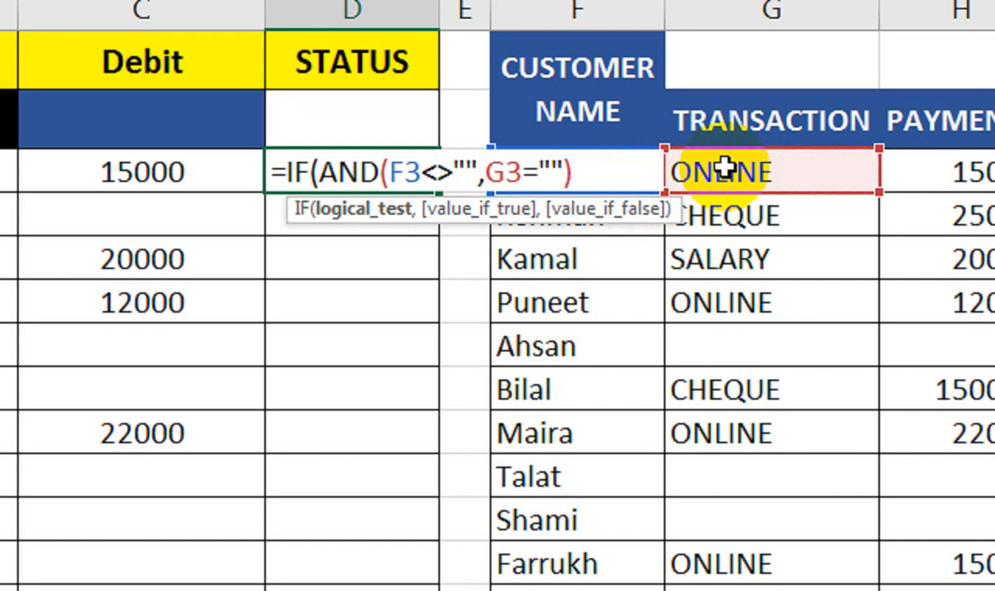
Step: Extend the D3 formula with "" as the value if true and a nested IF testing ISNUMBER(C3) as the value if false
{"action": "type", "text": ","}
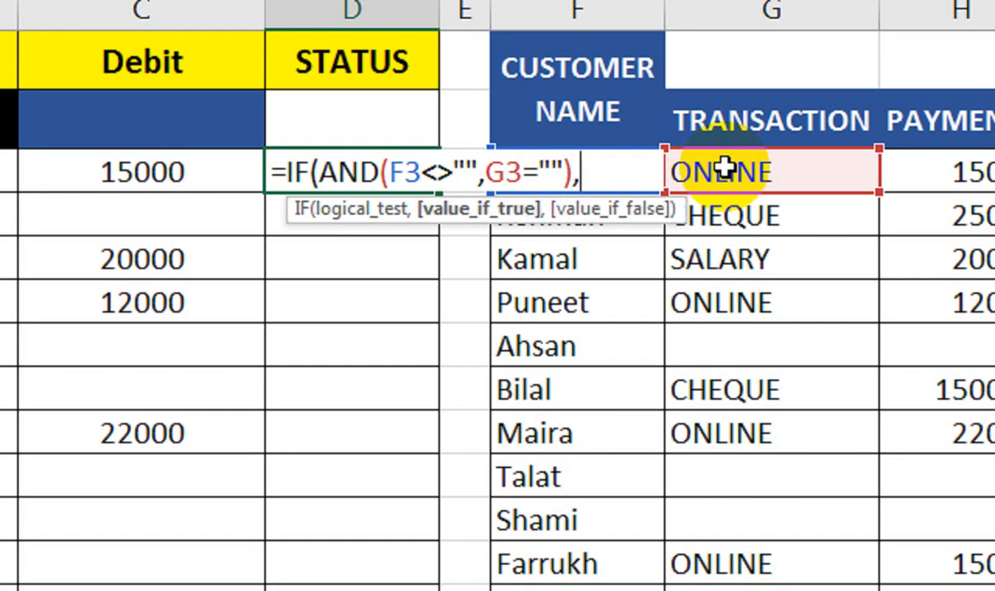
{"action": "type", "text": "\"\""}
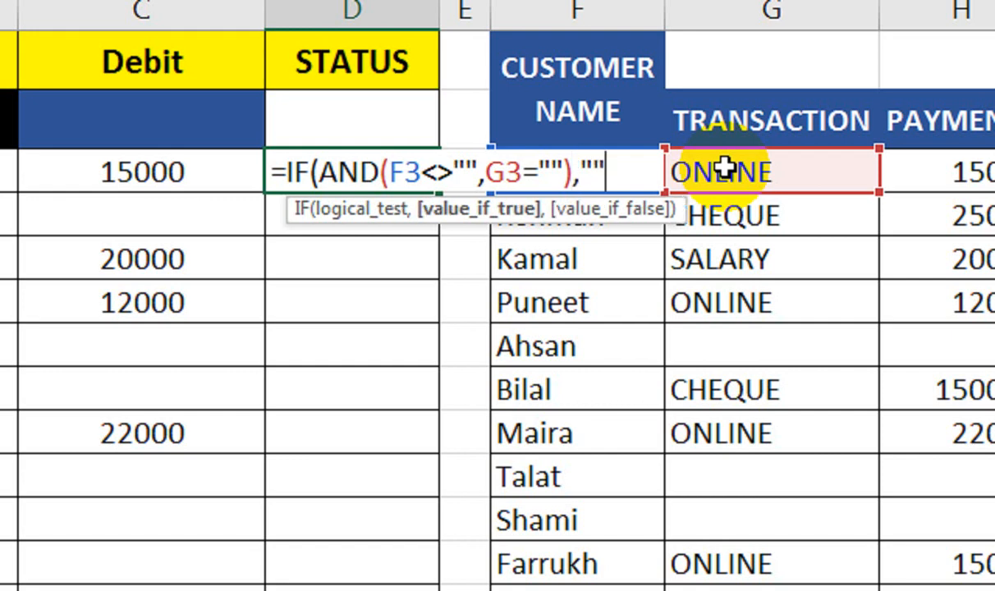
{"action": "type", "text": ","}
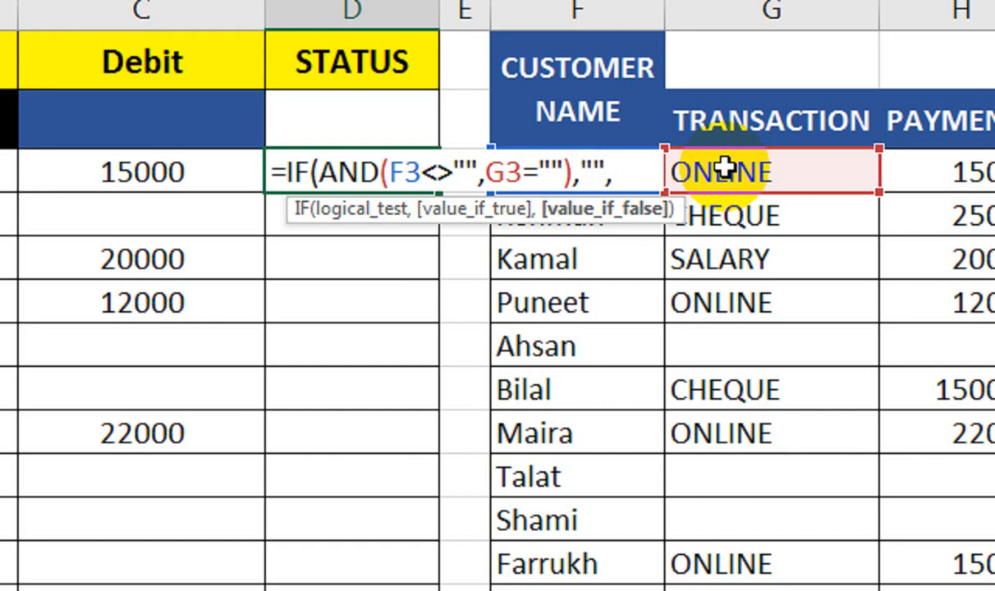
{"action": "type", "text": "IF("}
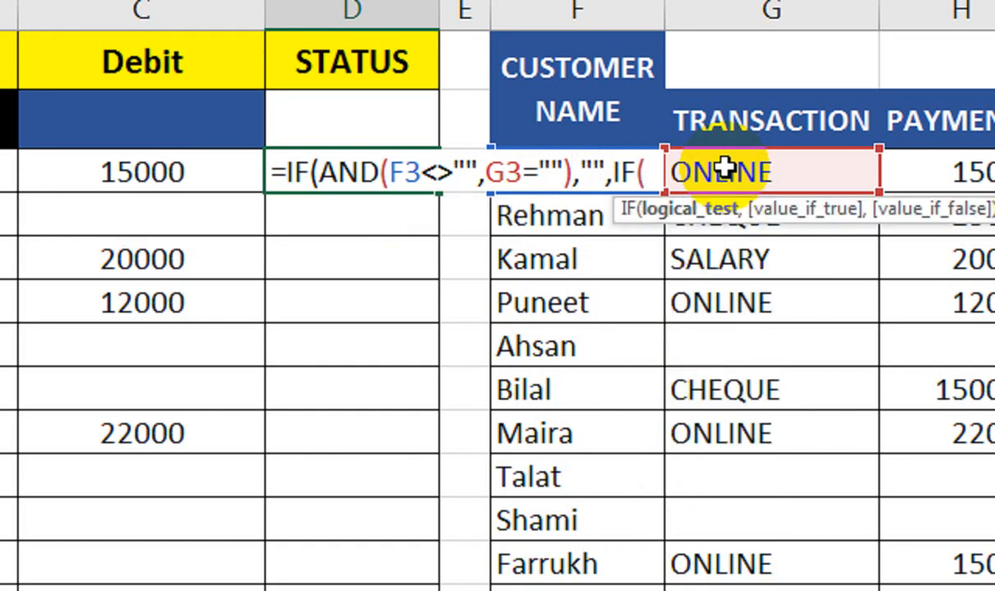
{"action": "type", "text": "ISN"}
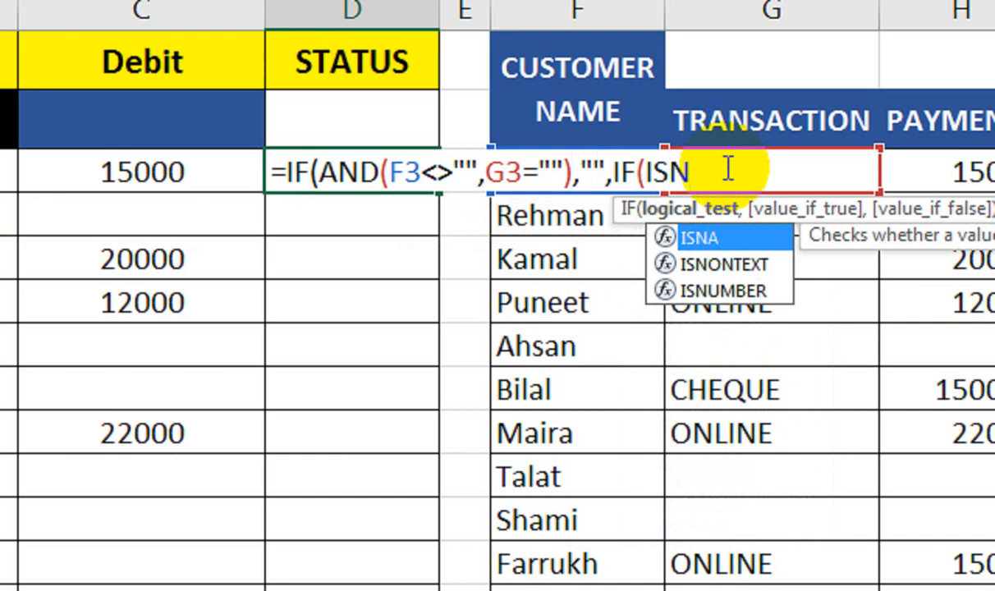
{"action": "key", "text": "Down"}
{"action": "key", "text": "Down"}
{"action": "key", "text": "Tab"}
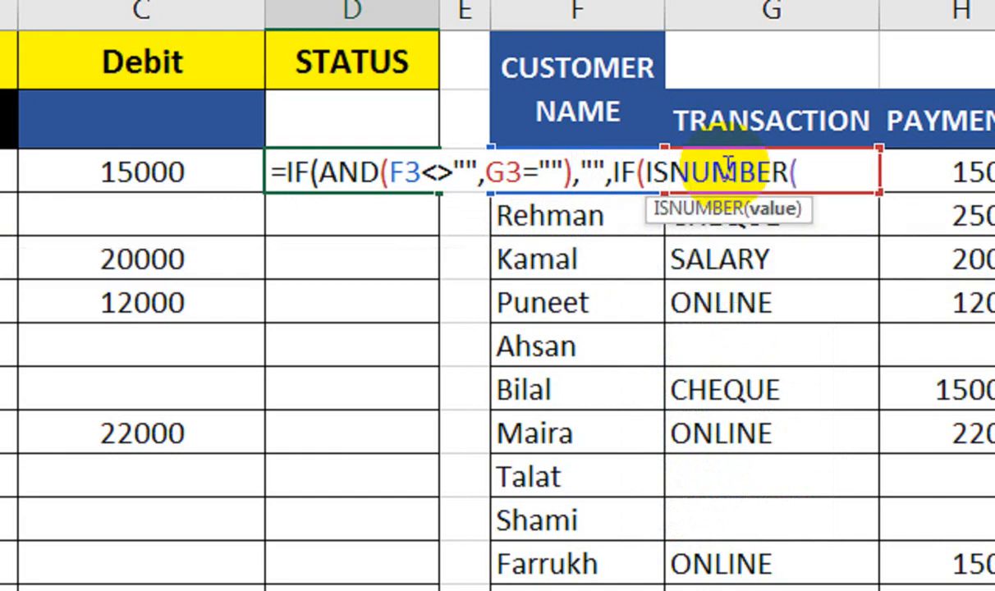
{"action": "left_click", "coordinate": [244, 165]}
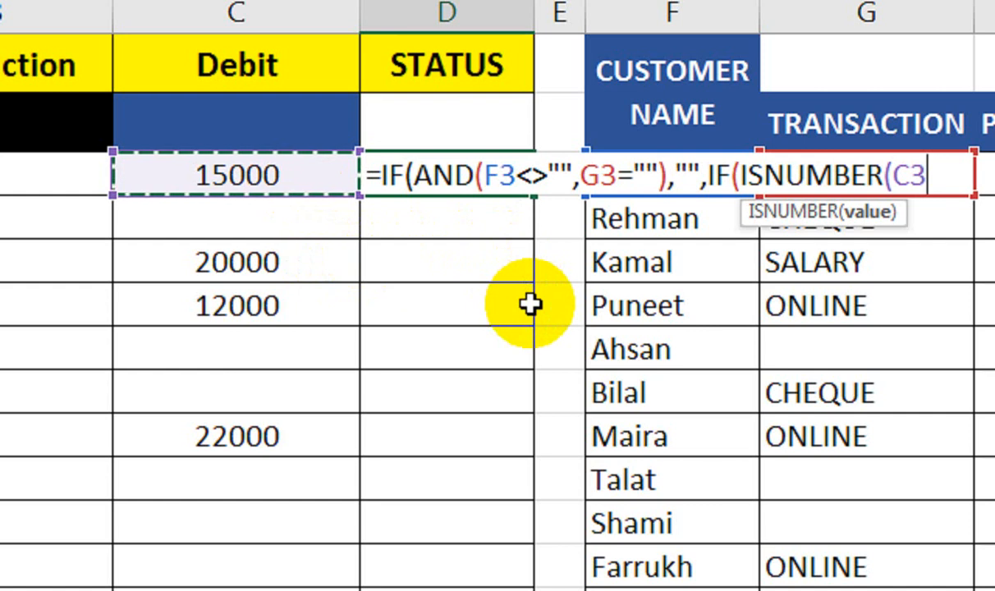
Step: Complete the nested IF in D3 with "DEPOSITE" if true and "IN PROCESS" if false, and enter the formula
{"action": "type", "text": "),\"DEPOSITE"}
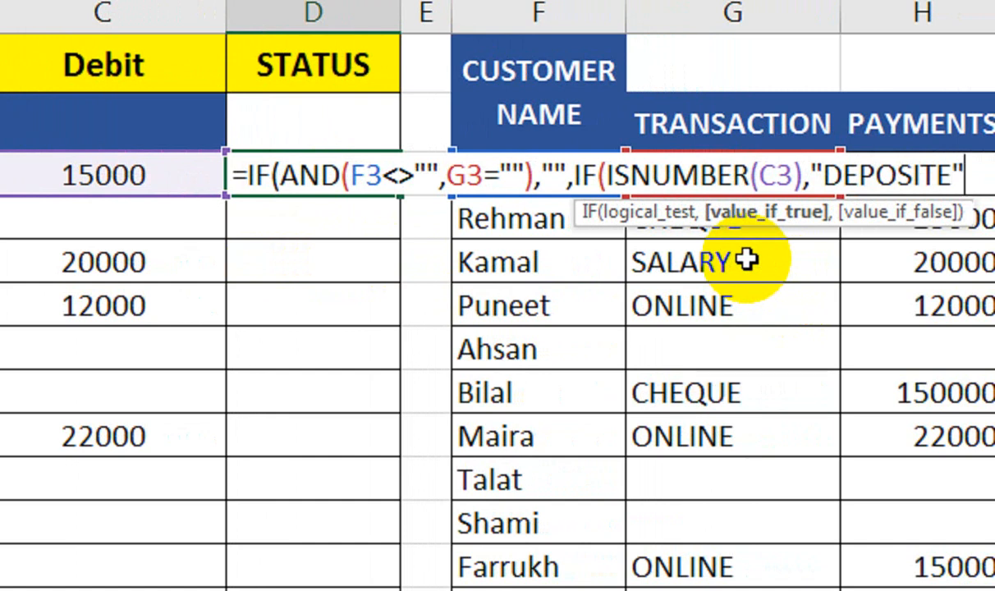
{"action": "type", "text": ","}
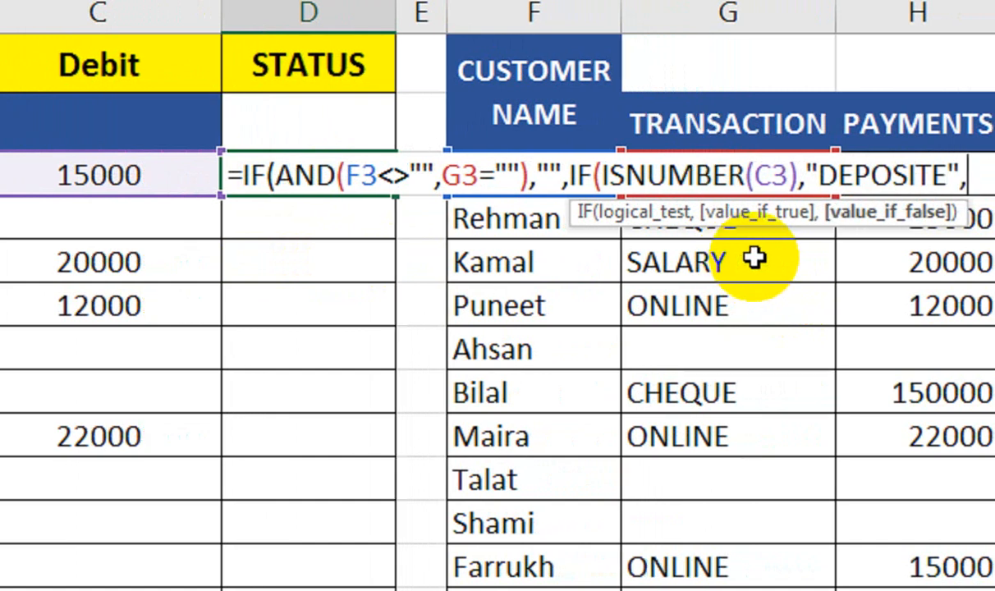
{"action": "type", "text": "IN"}
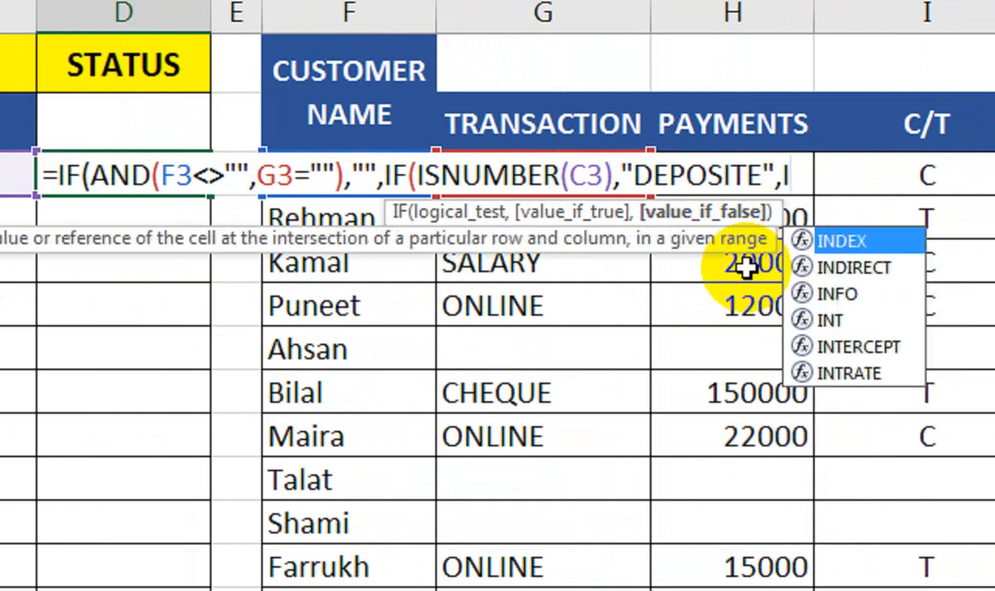
{"action": "type", "text": " PROCESS\""}
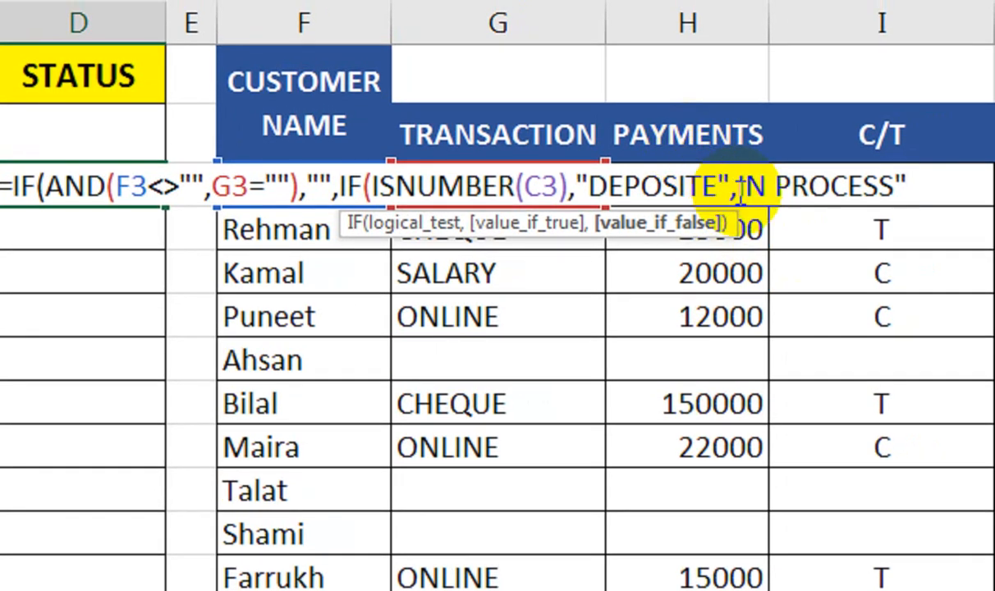
{"action": "left_click", "coordinate": [780, 176]}
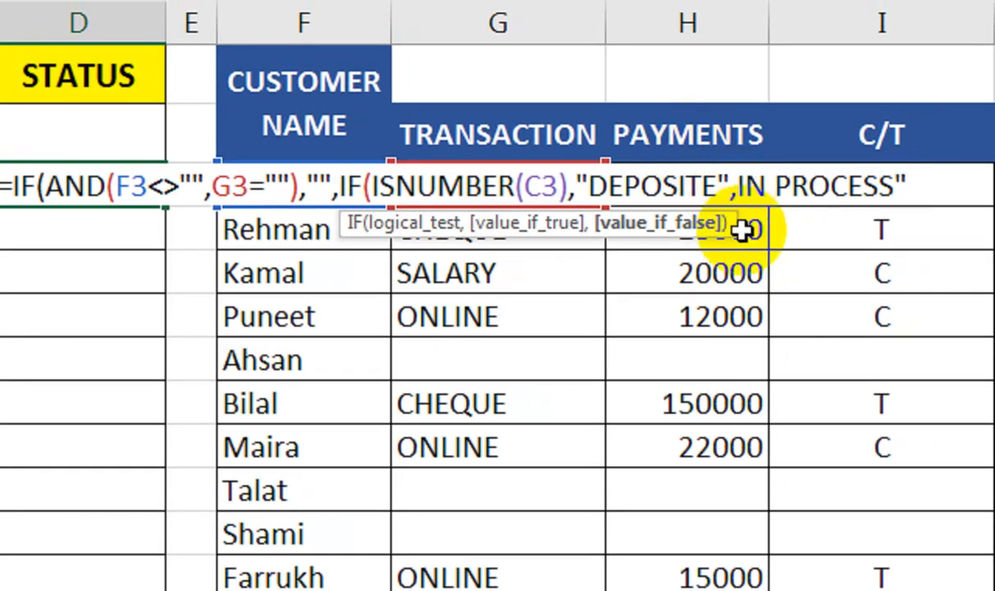
{"action": "type", "text": "\""}
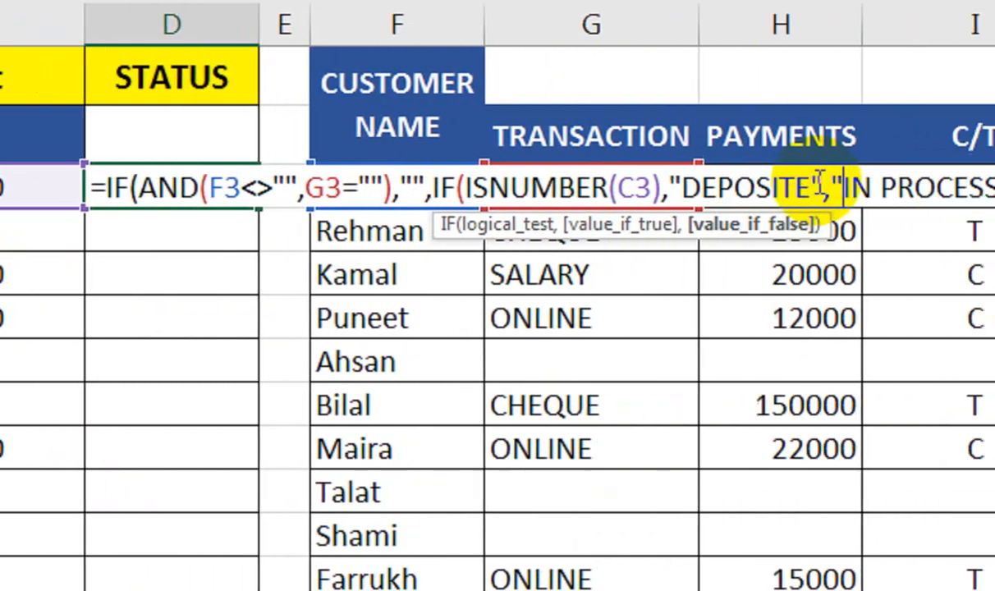
{"action": "left_click", "coordinate": [751, 187]}
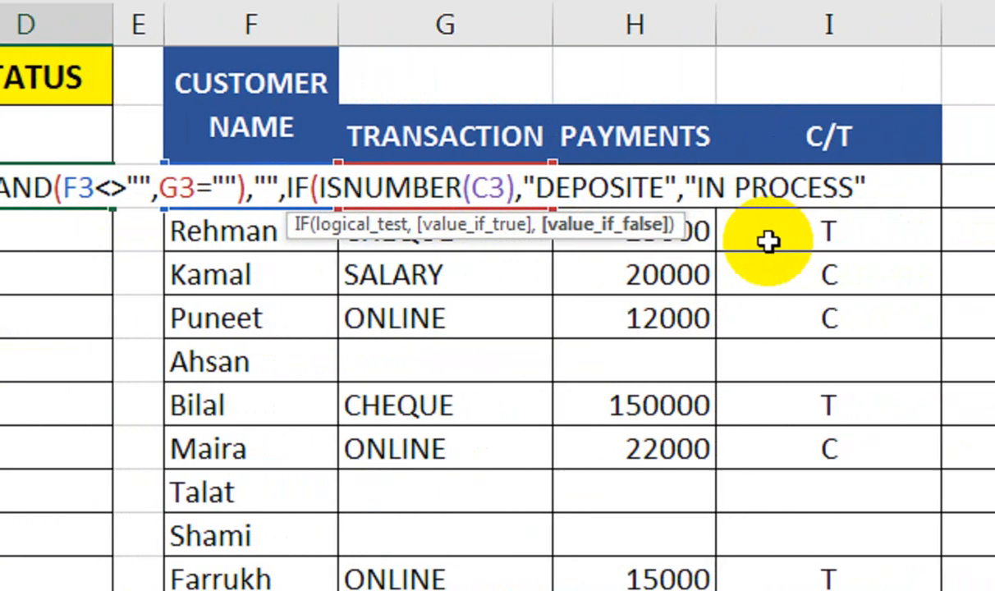
{"action": "type", "text": ")"}
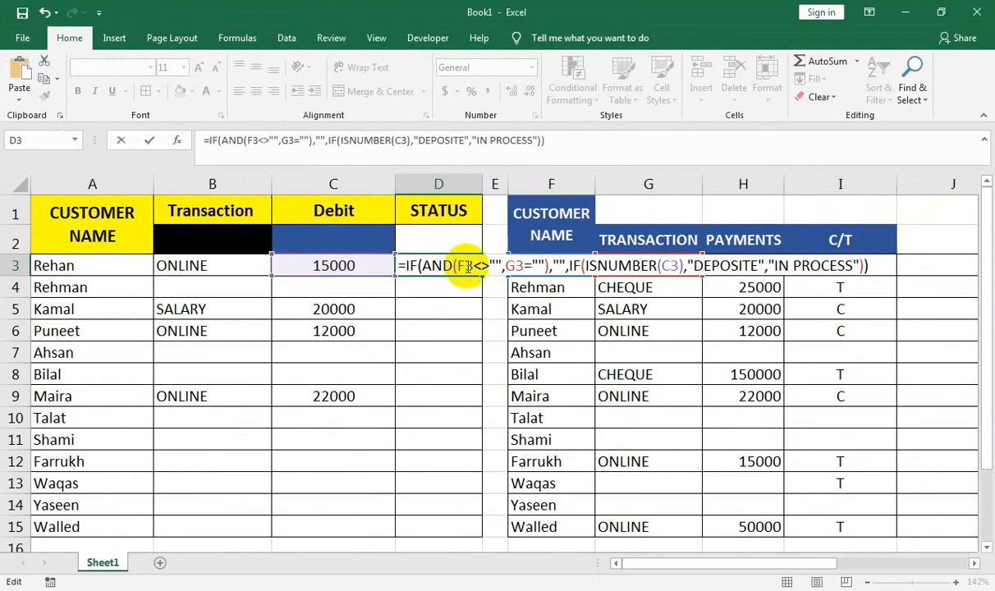
{"action": "key", "text": "Return"}
Step: Fill the D3 formula down the STATUS column through D15
{"action": "left_click", "coordinate": [239, 201]}
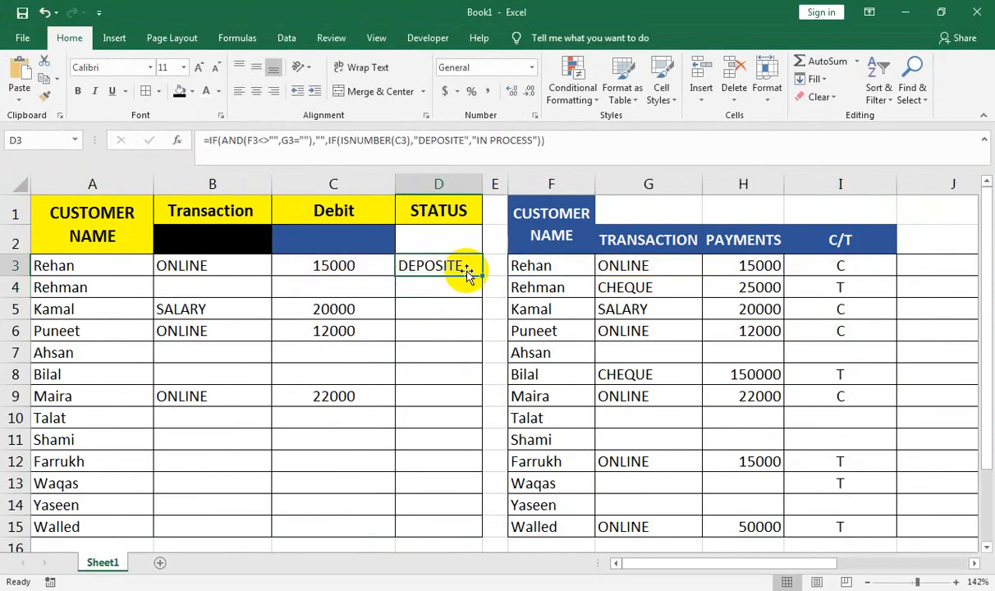
{"action": "left_click_drag", "start_coordinate": [482, 274], "coordinate": [478, 529]}
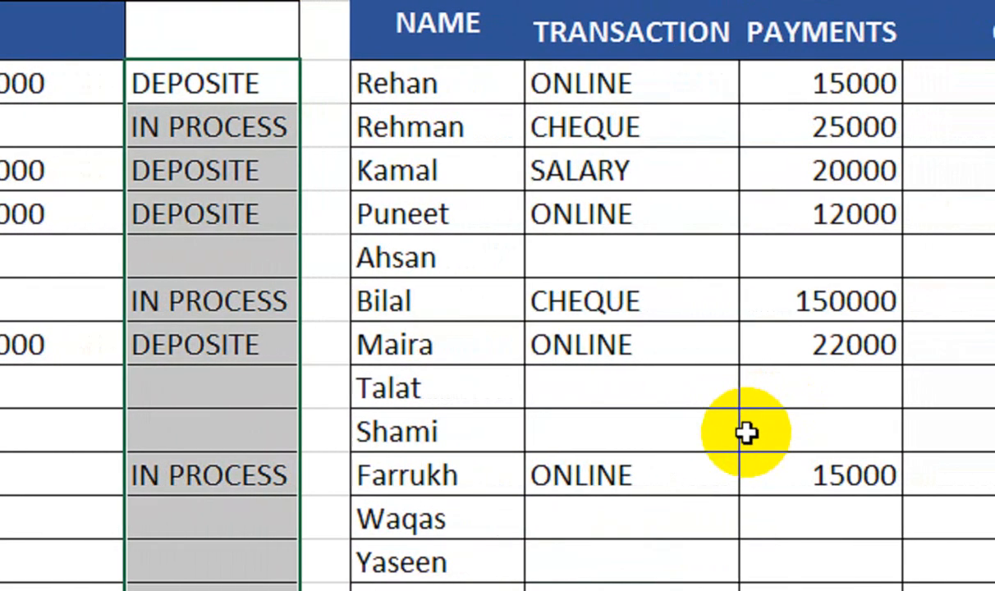
{"action": "left_click", "coordinate": [969, 519]}
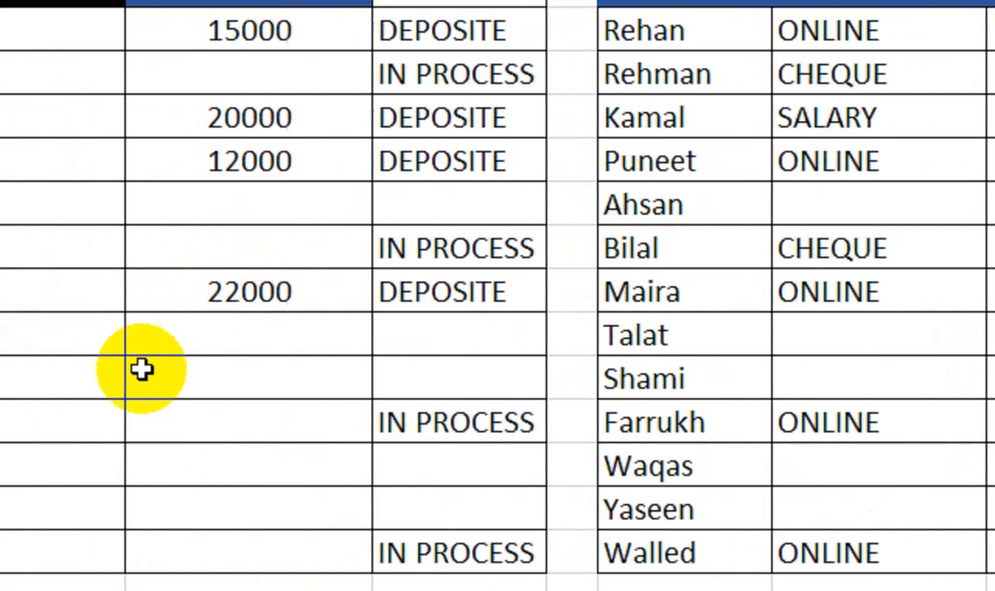
Step: Change the C/T code in I12 to C
{"action": "left_click", "coordinate": [953, 377]}
{"action": "left_click", "coordinate": [974, 422]}
{"action": "type", "text": "C"}
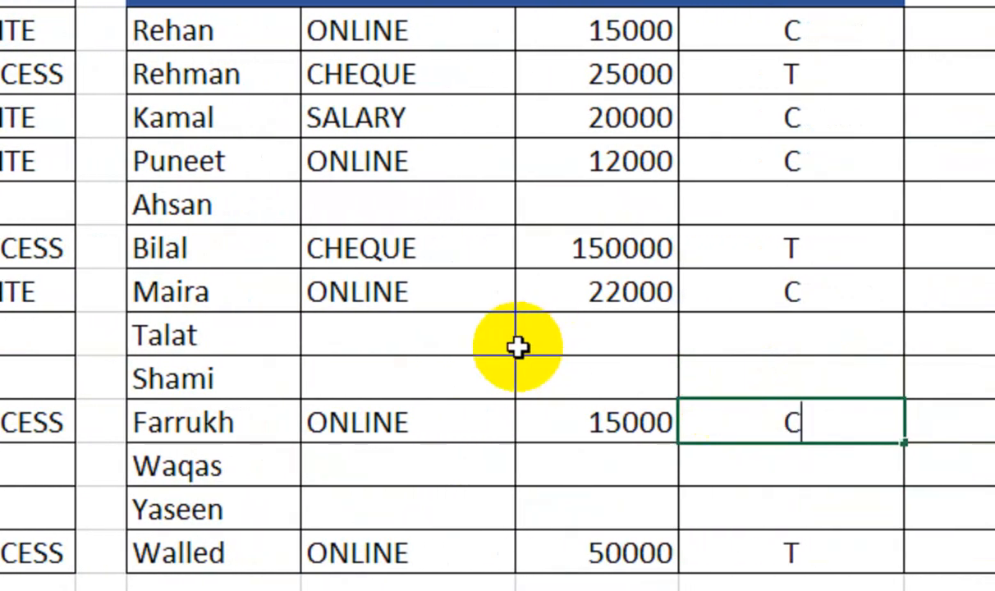
{"action": "left_click", "coordinate": [514, 345]}
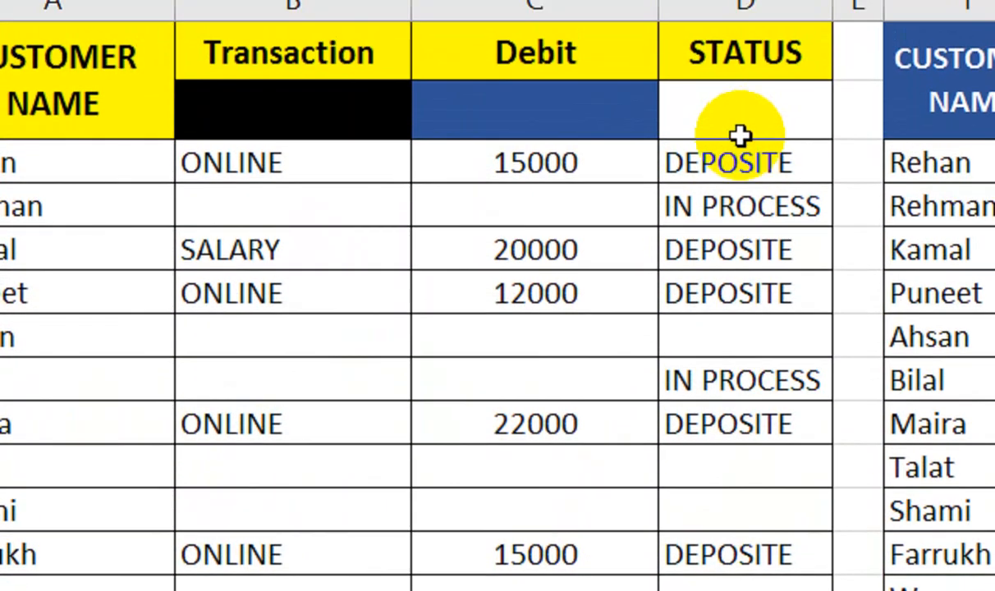
Step: Highlight the cells in D3:D15 equal to DEPOSITE using Green Fill with Dark Green Text conditional formatting
{"action": "left_click_drag", "start_coordinate": [739, 161], "coordinate": [735, 590]}
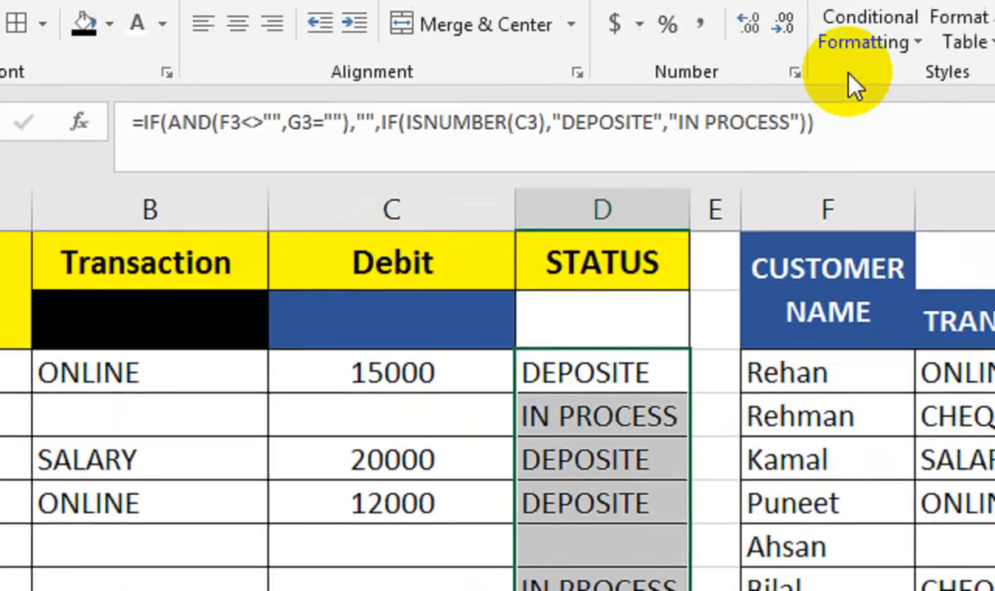
{"action": "left_click", "coordinate": [859, 45]}
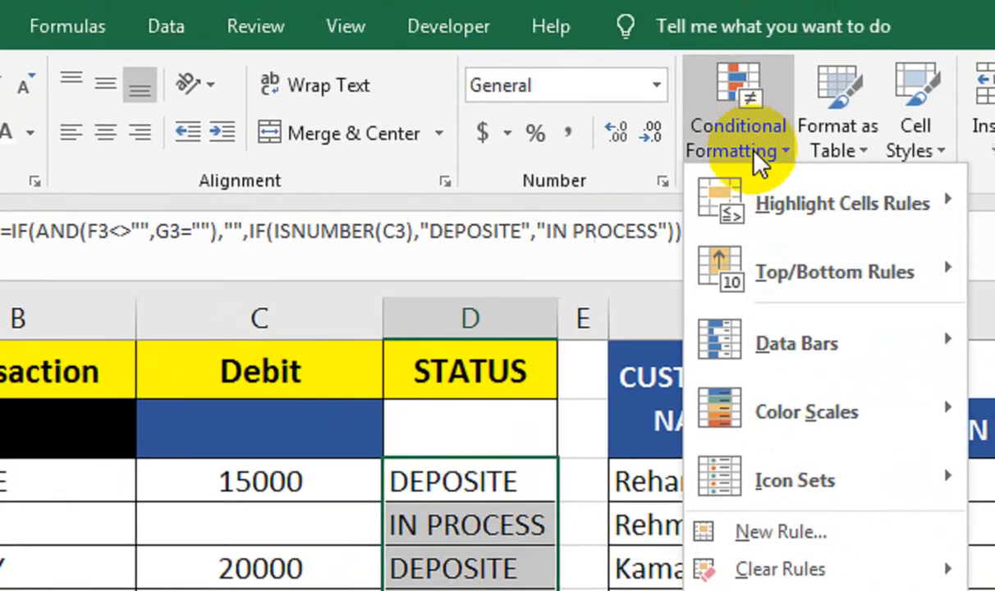
{"action": "mouse_move", "coordinate": [759, 204]}
{"action": "left_click", "coordinate": [821, 274]}
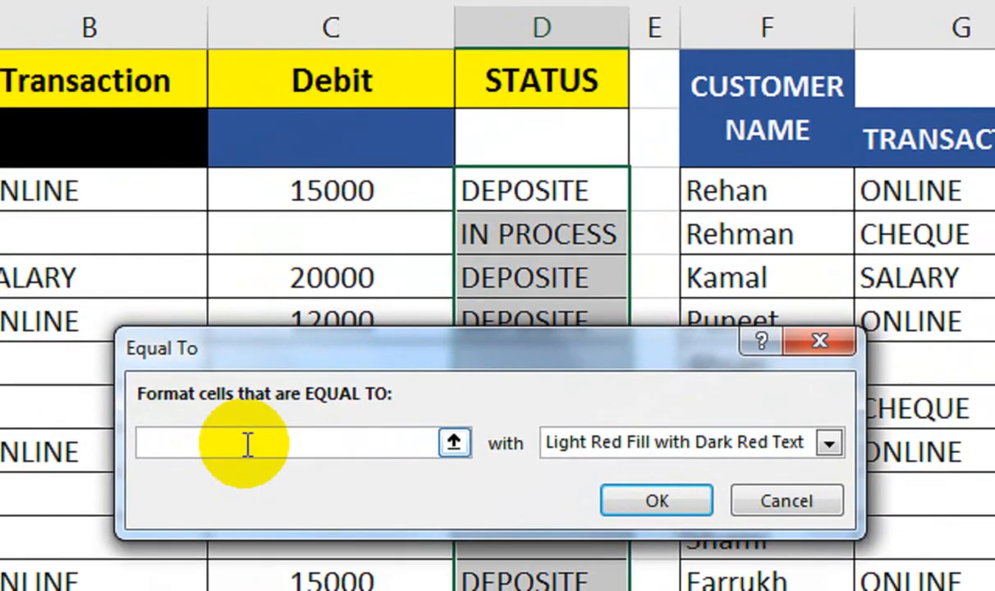
{"action": "type", "text": "D"}
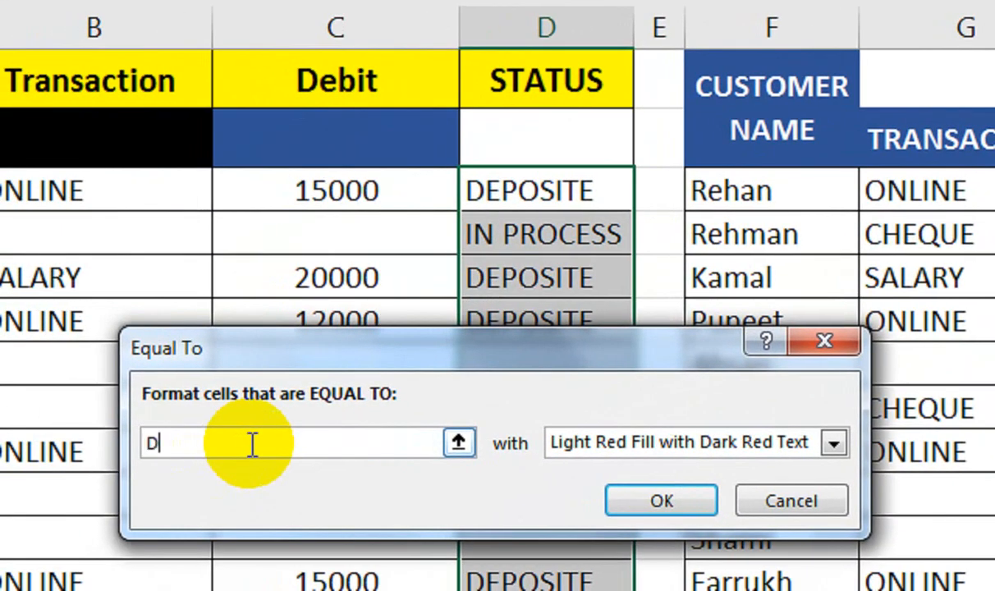
{"action": "type", "text": "EPOSITE"}
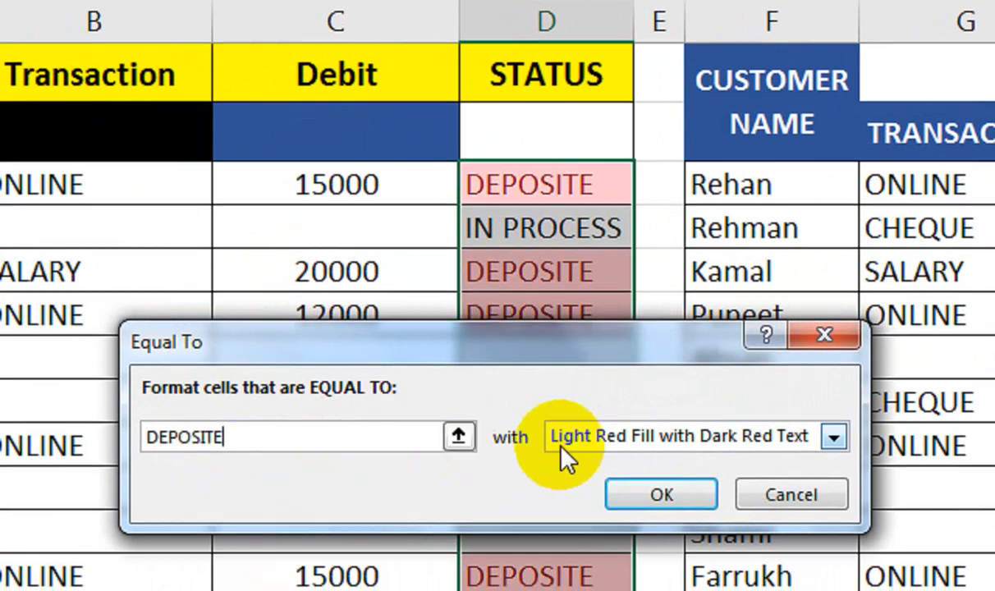
{"action": "left_click", "coordinate": [567, 443]}
{"action": "left_click", "coordinate": [555, 516]}
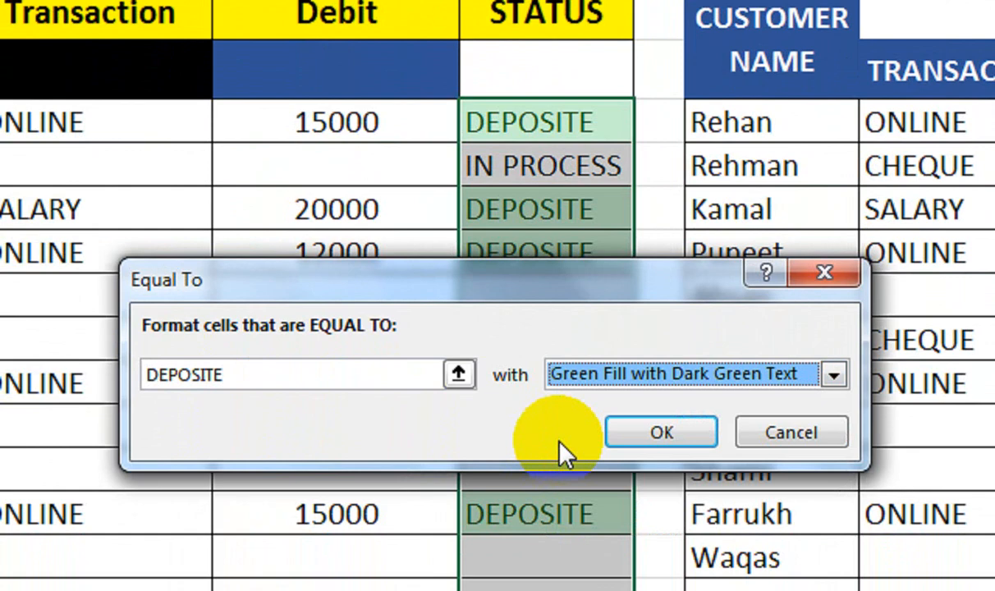
{"action": "left_click", "coordinate": [623, 442]}
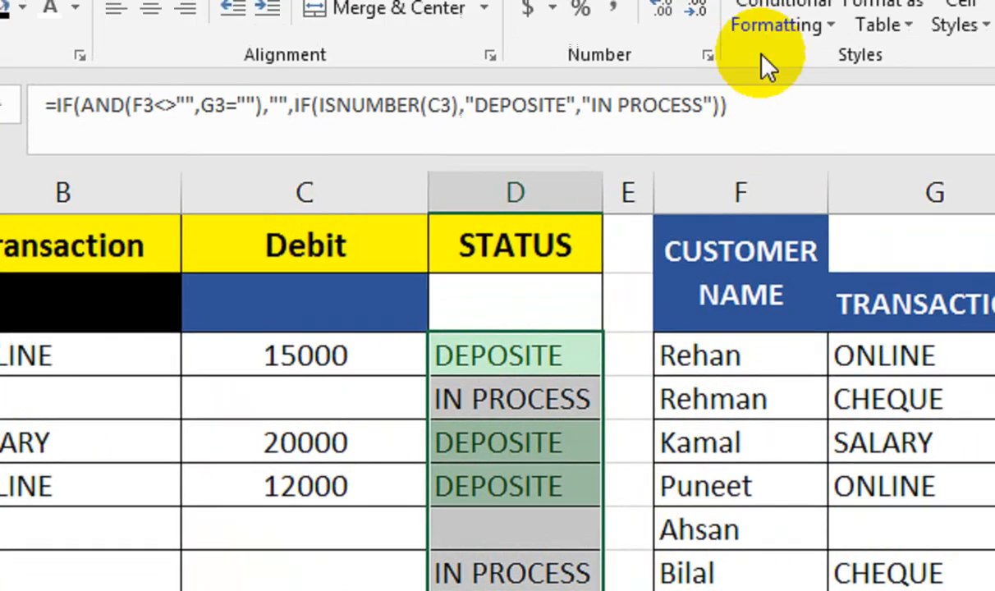
Step: Edit the DEPOSITE conditional formatting rule to use a bold font, and apply it to the STATUS cells
{"action": "left_click", "coordinate": [776, 21]}
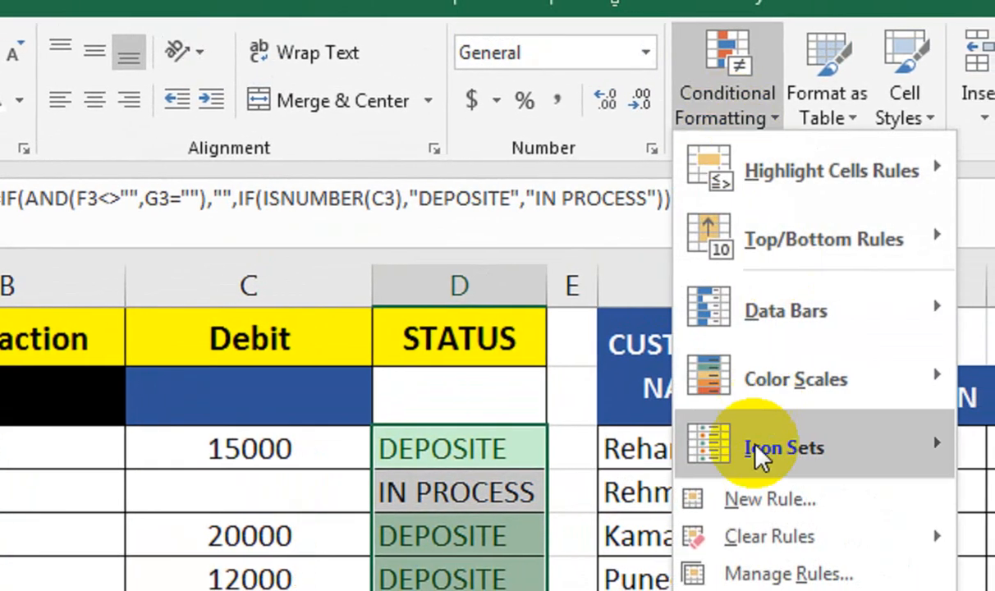
{"action": "left_click", "coordinate": [809, 501]}
{"action": "left_click", "coordinate": [201, 484]}
{"action": "left_click", "coordinate": [234, 404]}
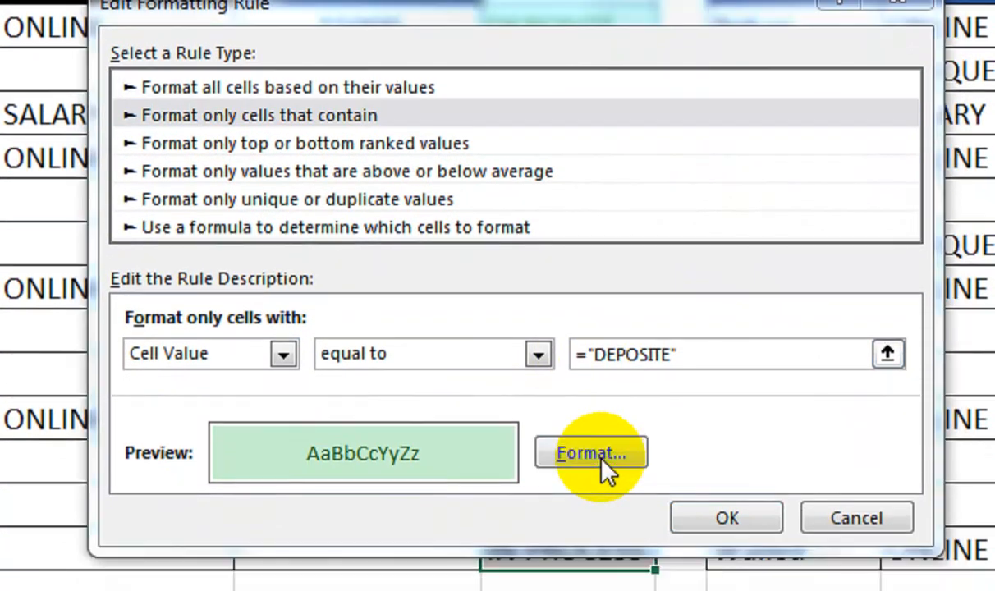
{"action": "left_click", "coordinate": [599, 460]}
{"action": "left_click", "coordinate": [577, 134]}
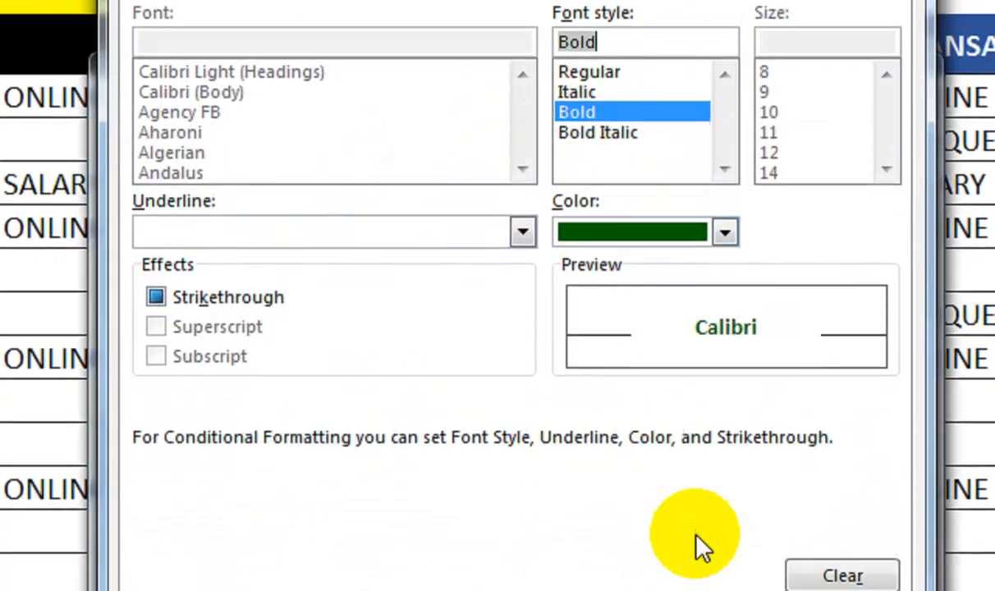
{"action": "left_click", "coordinate": [727, 481]}
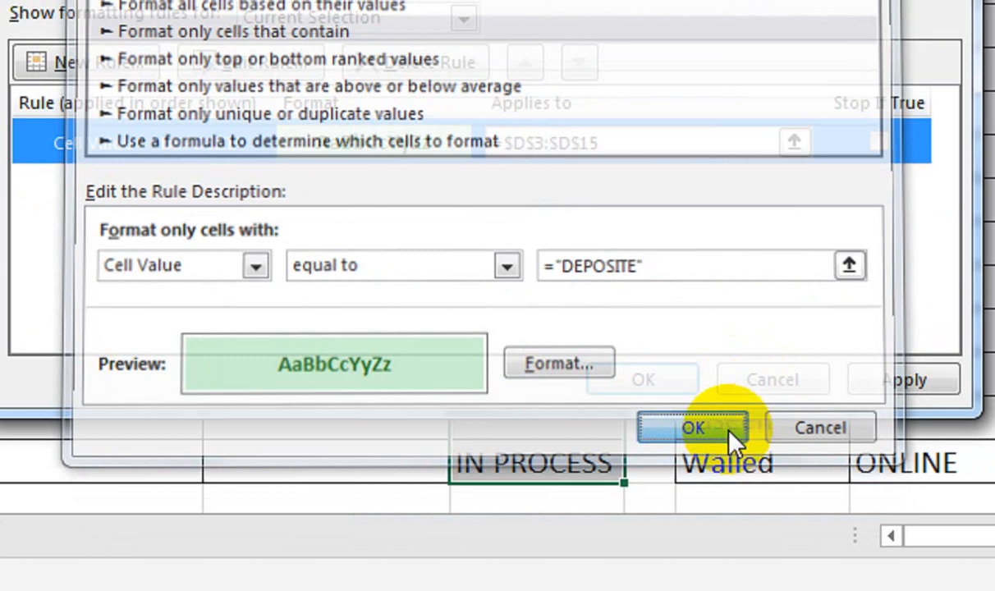
{"action": "left_click", "coordinate": [734, 440]}
{"action": "left_click", "coordinate": [910, 386]}
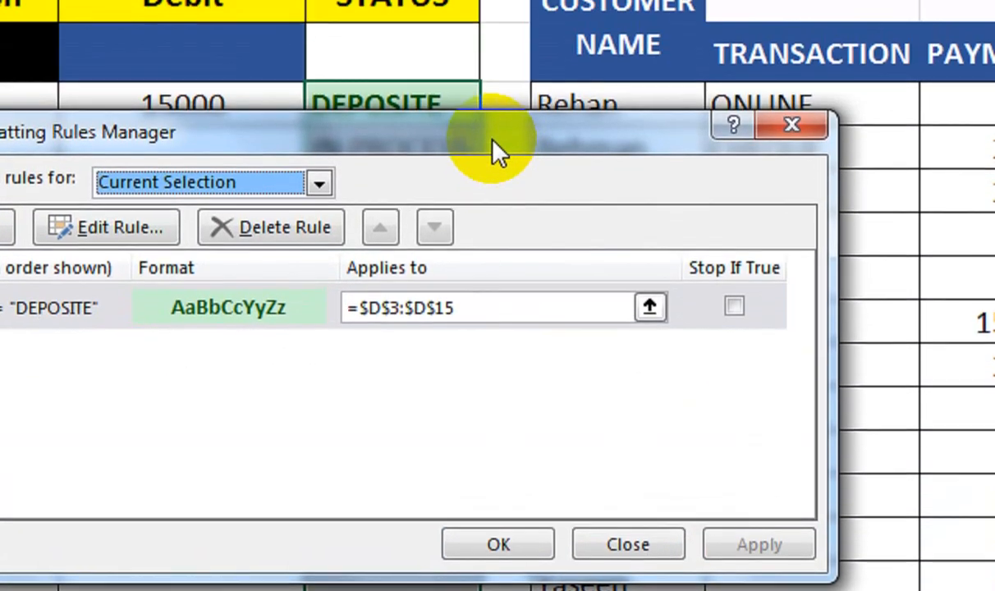
{"action": "left_click_drag", "start_coordinate": [451, 138], "coordinate": [416, 191]}
{"action": "left_click", "coordinate": [485, 483]}
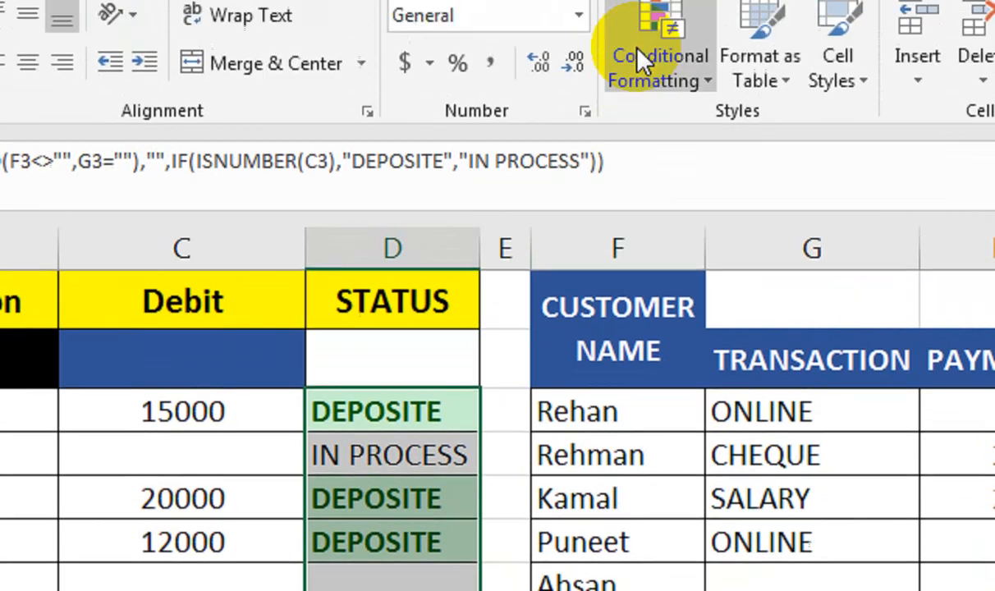
Step: Highlight the selected STATUS cells equal to IN PROCESS using Light Red Fill with Dark Red Text conditional formatting
{"action": "left_click", "coordinate": [645, 59]}
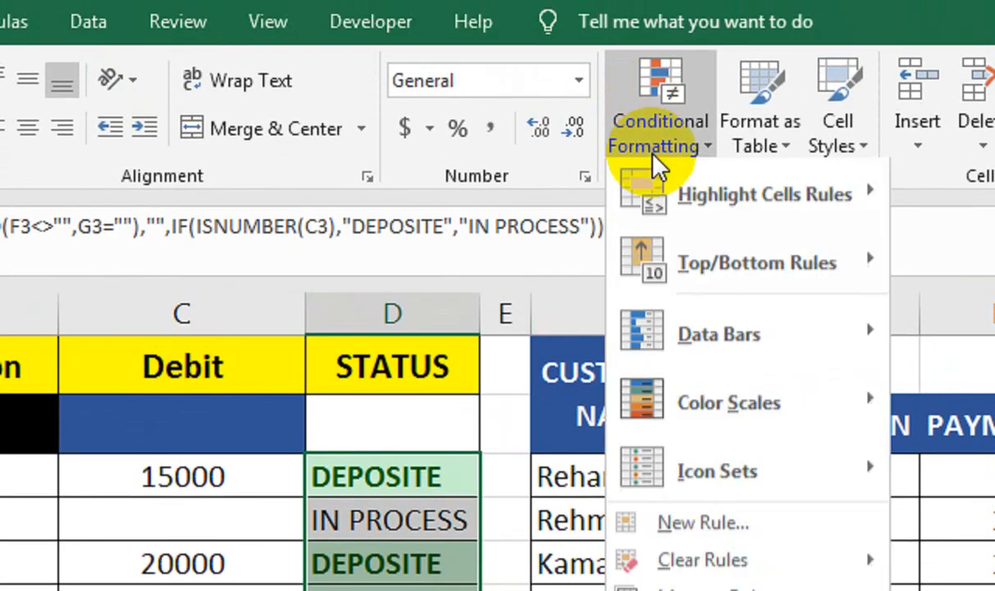
{"action": "mouse_move", "coordinate": [589, 195]}
{"action": "left_click", "coordinate": [734, 349]}
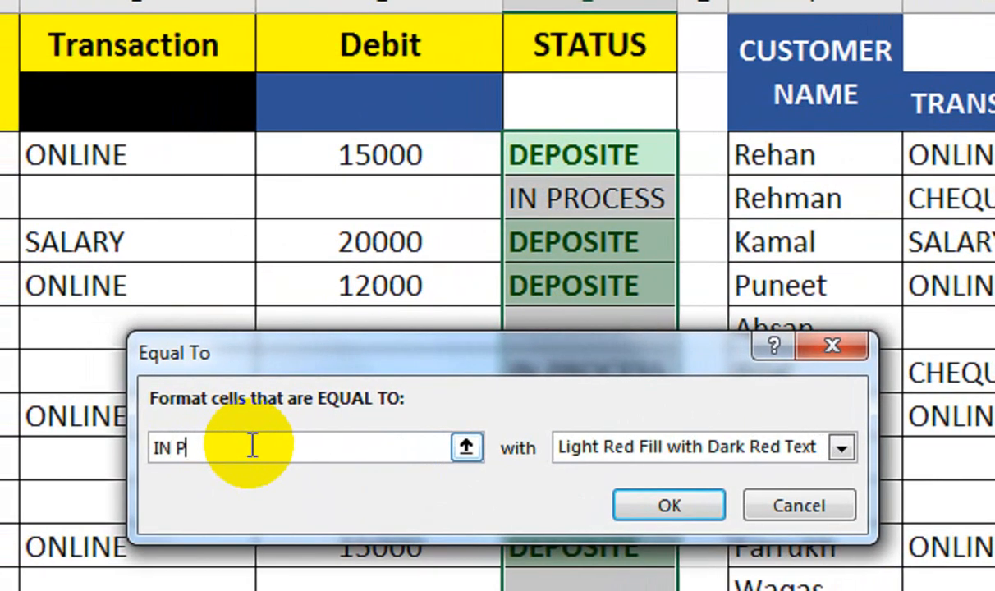
{"action": "type", "text": "IN PROCE"}
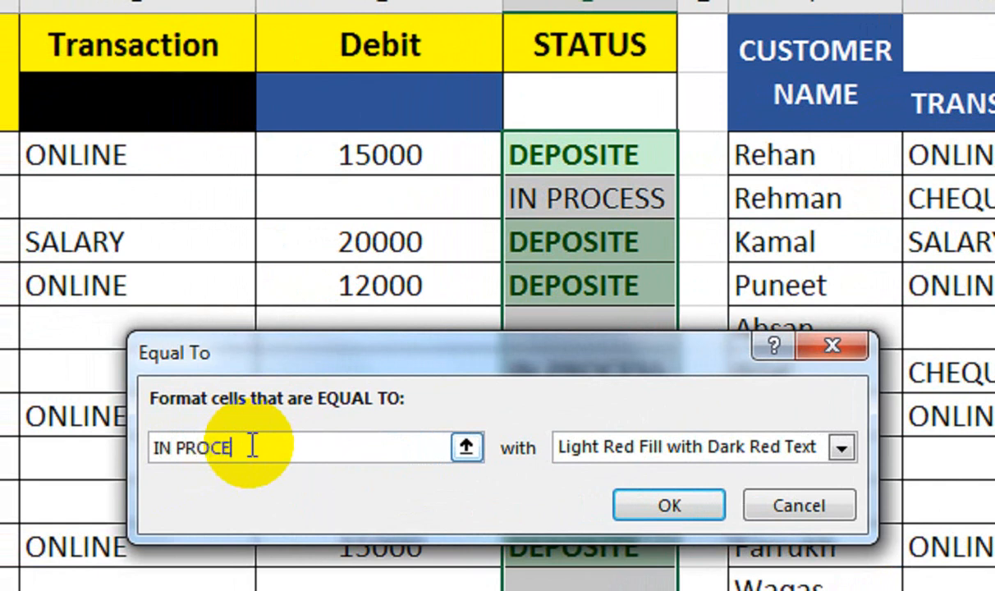
{"action": "type", "text": "SS"}
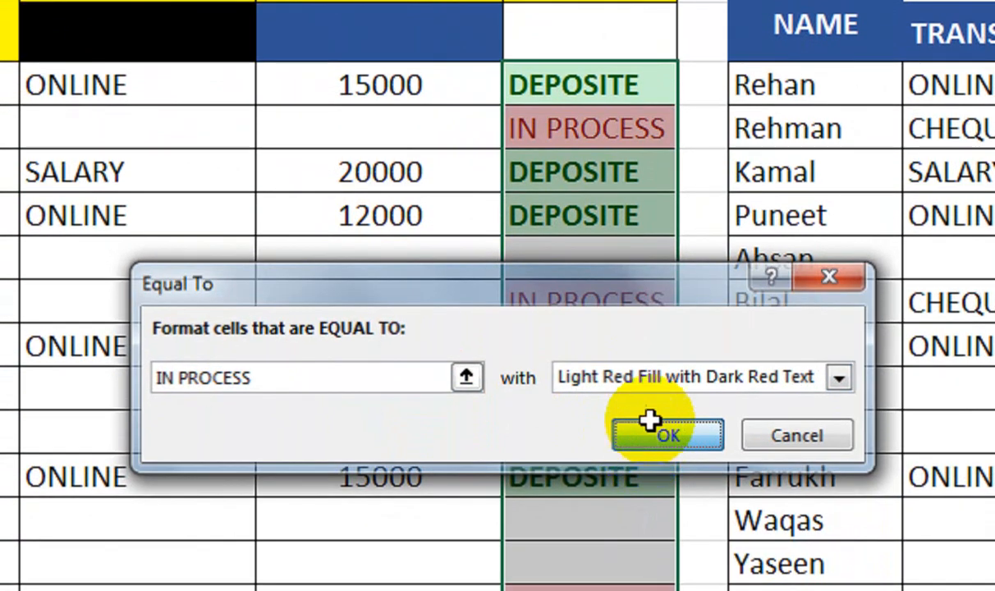
{"action": "left_click", "coordinate": [657, 503]}
Step: Edit the IN PROCESS conditional formatting rule to use a bold font, and apply it to the STATUS cells
{"action": "left_click", "coordinate": [818, 1]}
{"action": "left_click", "coordinate": [834, 386]}
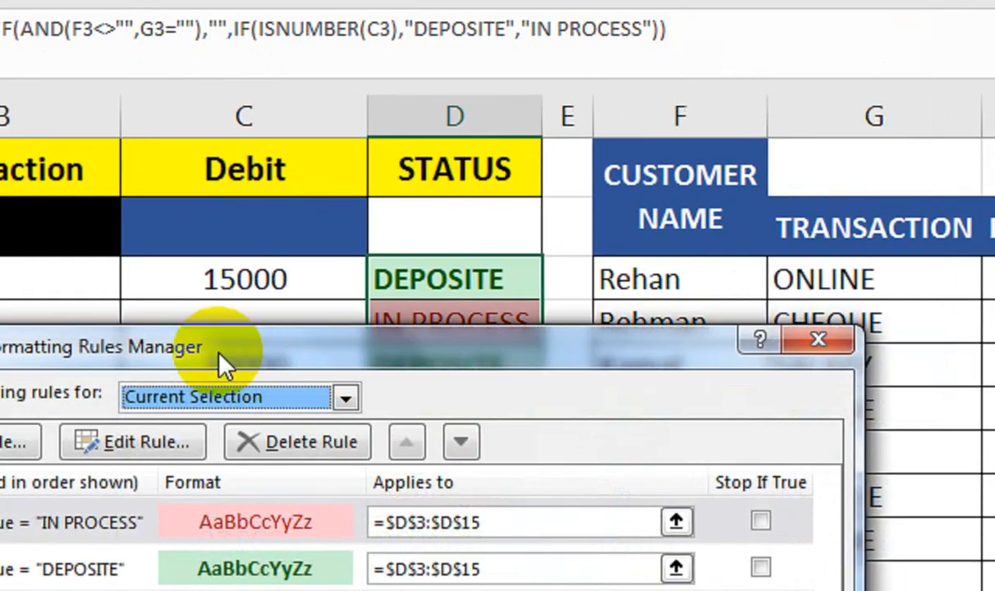
{"action": "left_click", "coordinate": [49, 523]}
{"action": "left_click", "coordinate": [152, 447]}
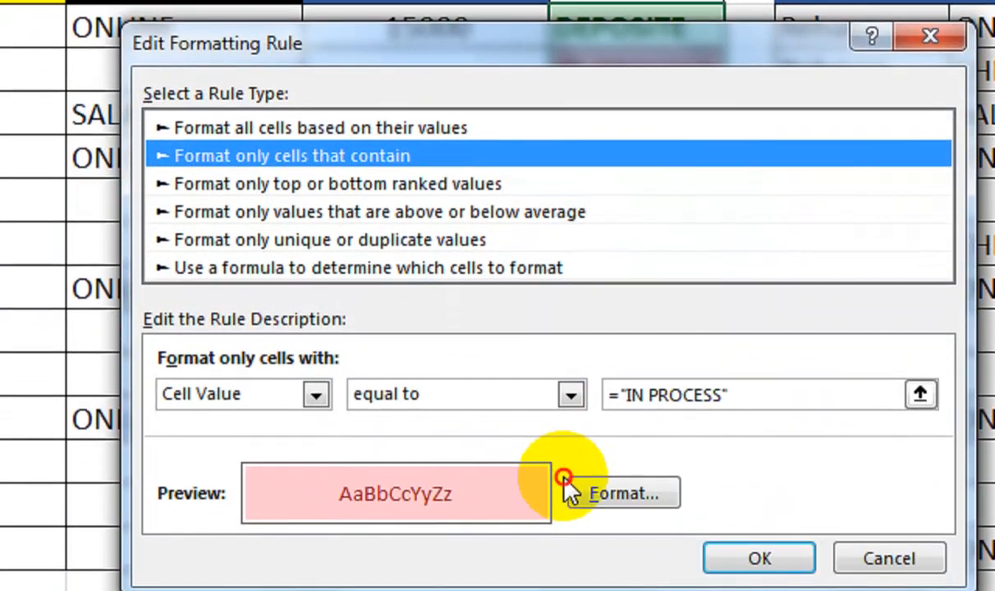
{"action": "left_click", "coordinate": [567, 490]}
{"action": "left_click", "coordinate": [609, 140]}
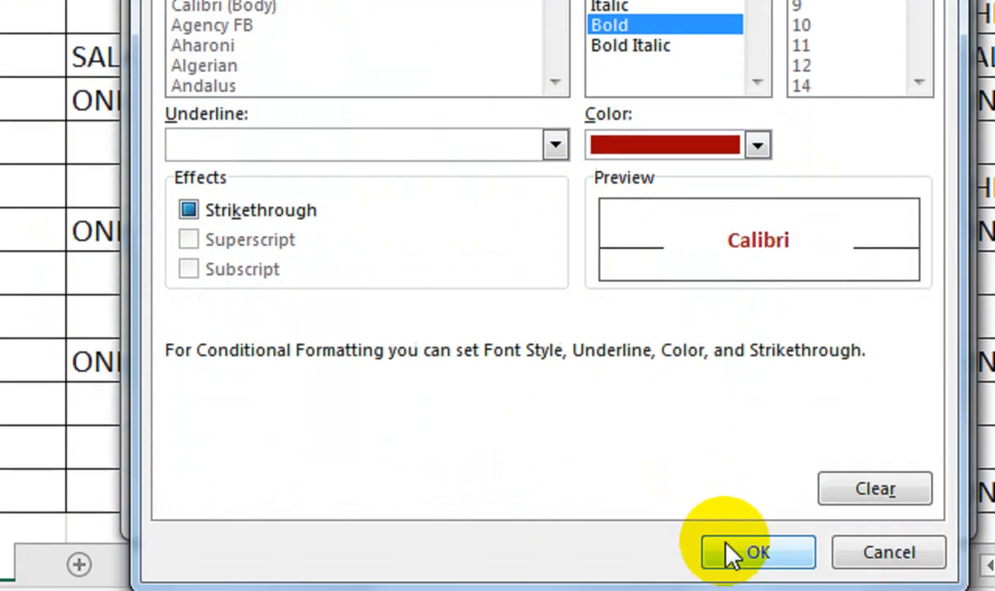
{"action": "left_click", "coordinate": [731, 555]}
{"action": "left_click", "coordinate": [722, 466]}
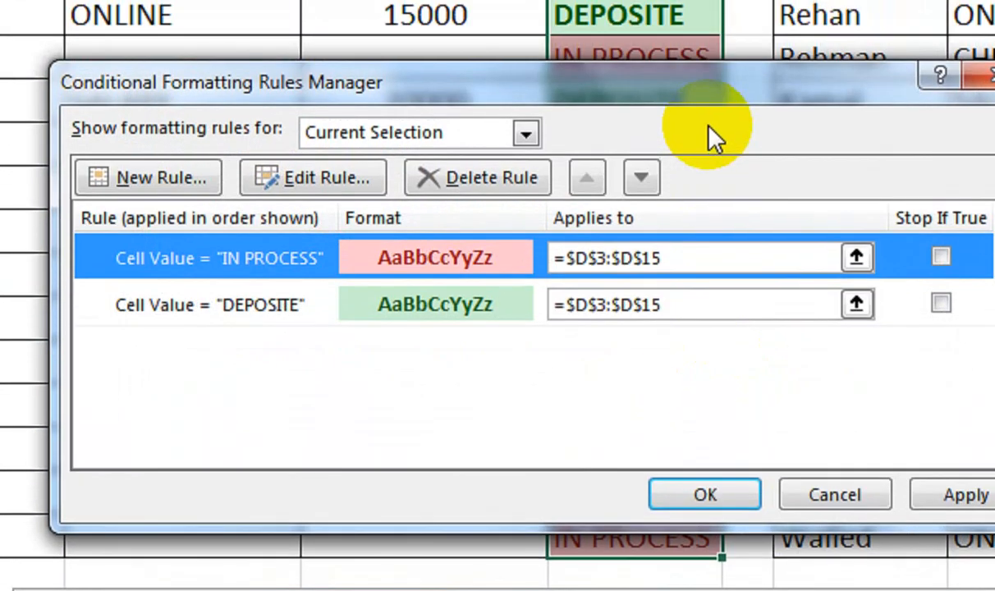
{"action": "left_click", "coordinate": [969, 497]}
{"action": "left_click", "coordinate": [713, 486]}
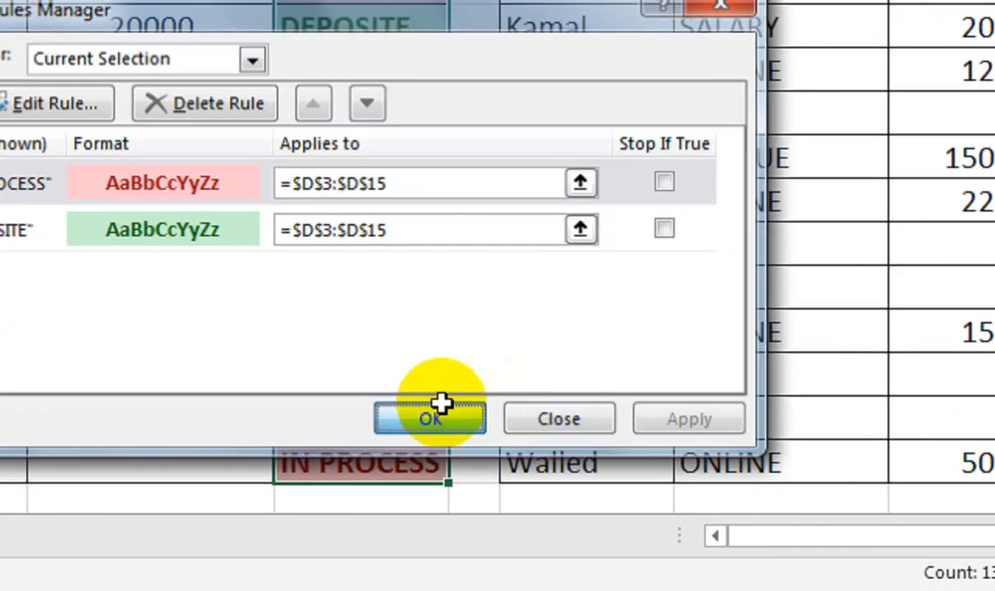
{"action": "left_click_drag", "start_coordinate": [350, 172], "coordinate": [351, 173]}
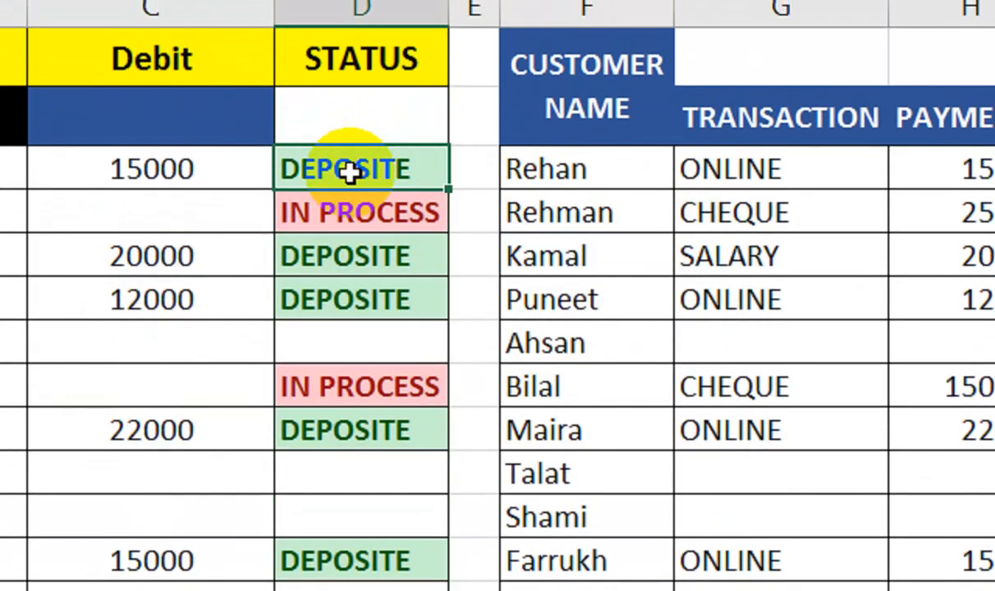
Step: Test the formulas by changing the C/T code in I4 to C, and set it back to T
{"action": "left_click", "coordinate": [827, 286]}
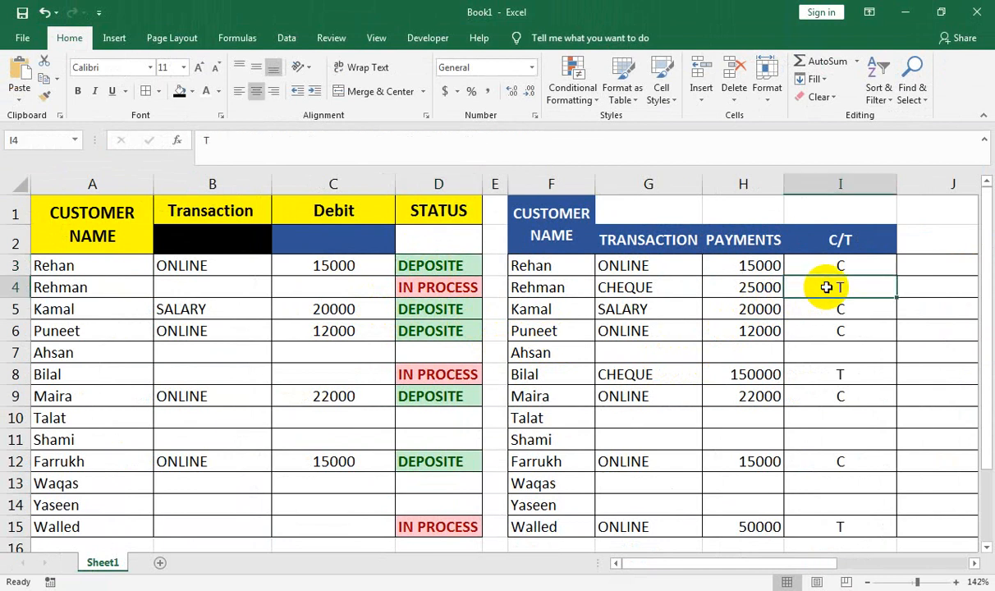
{"action": "type", "text": "C"}
{"action": "key", "text": "Return"}
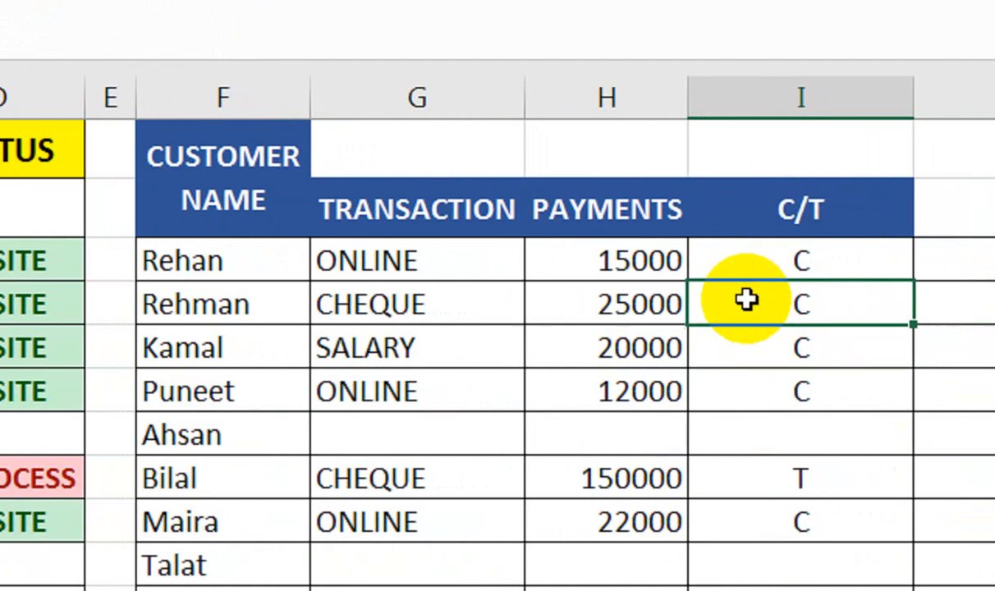
{"action": "type", "text": "I"}
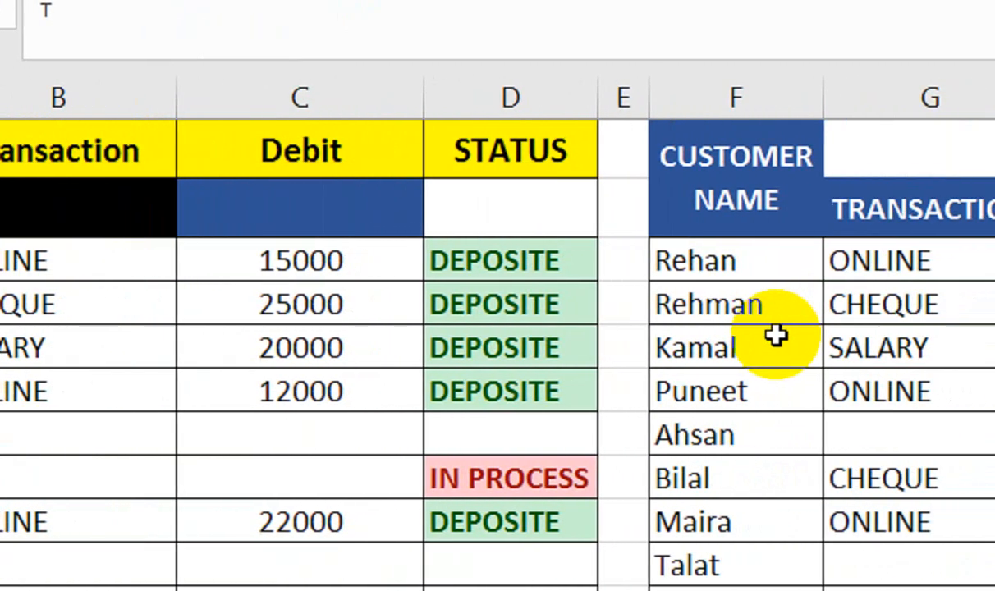
{"action": "left_click", "coordinate": [707, 423]}
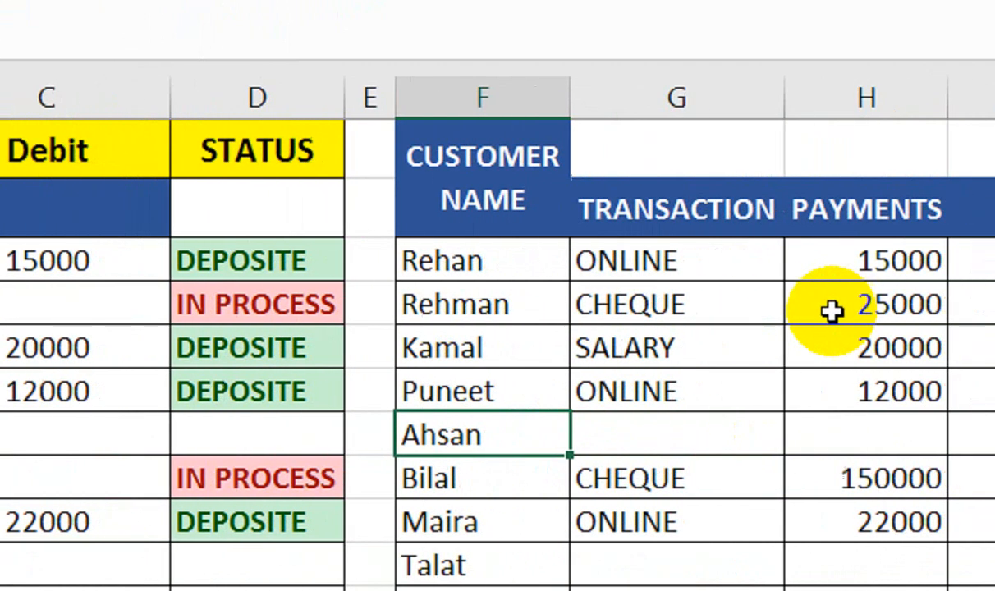